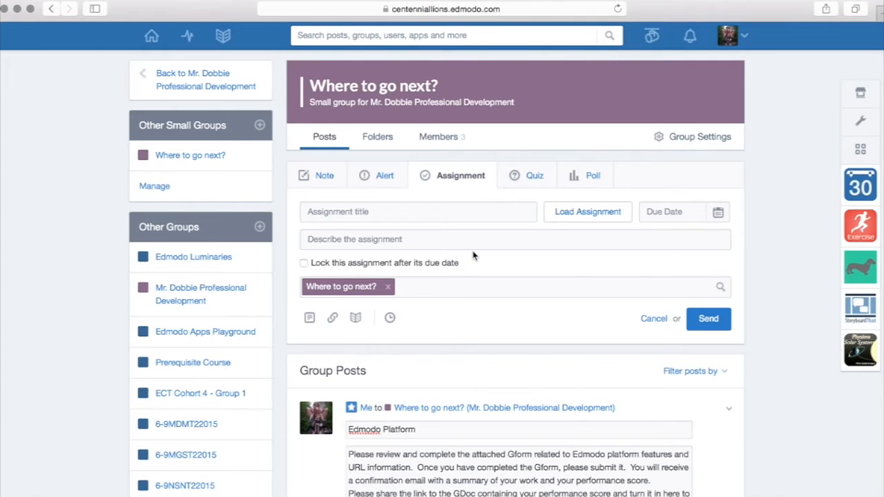
- Review the Edmodo Platform assignment's title and description, then save the post due Jun 20, 2015
{"action": "scroll", "coordinate": [473, 252], "scroll_direction": "down", "scroll_amount": 5}
{"action": "left_click_drag", "start_coordinate": [425, 250], "coordinate": [341, 251]}
{"action": "left_click_drag", "start_coordinate": [565, 329], "coordinate": [340, 275]}
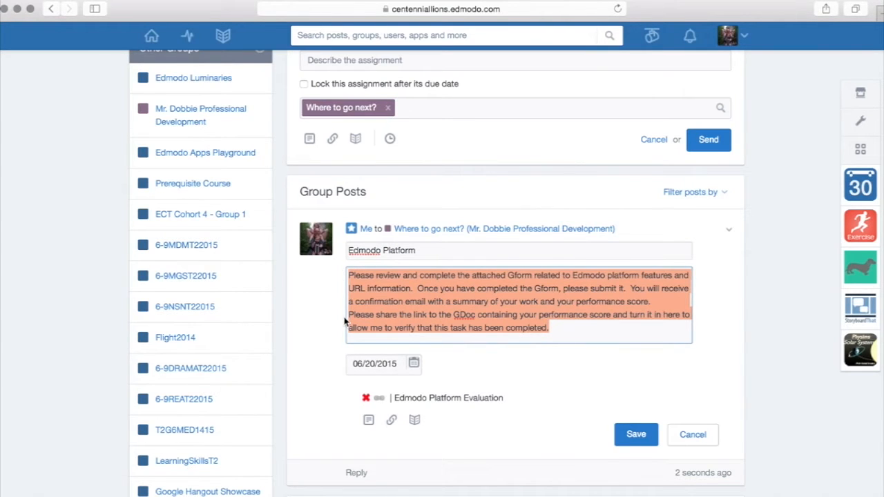
{"action": "scroll", "coordinate": [344, 321], "scroll_direction": "down", "scroll_amount": 2}
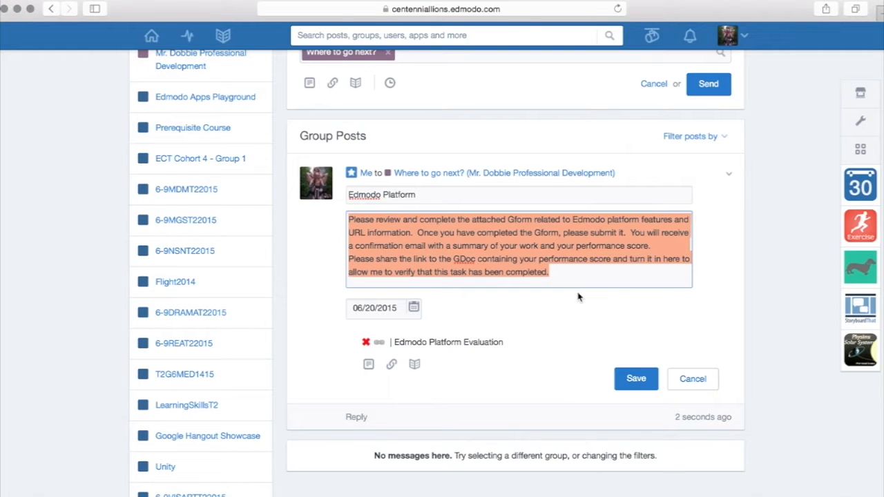
{"action": "scroll", "coordinate": [488, 311], "scroll_direction": "up", "scroll_amount": 1}
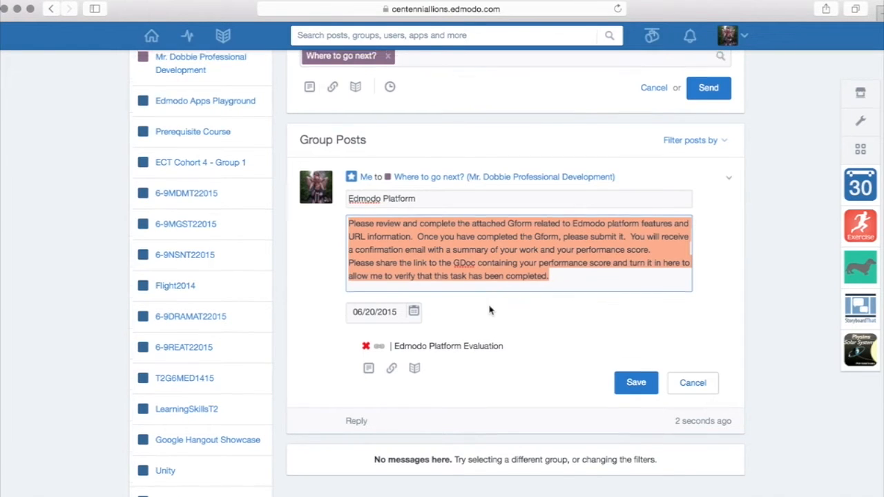
{"action": "scroll", "coordinate": [488, 311], "scroll_direction": "up", "scroll_amount": 5}
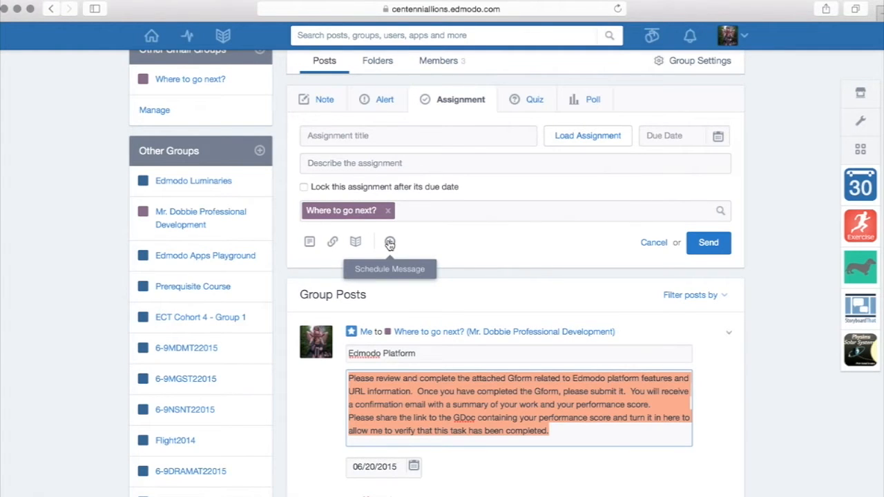
{"action": "scroll", "coordinate": [389, 243], "scroll_direction": "down", "scroll_amount": 6}
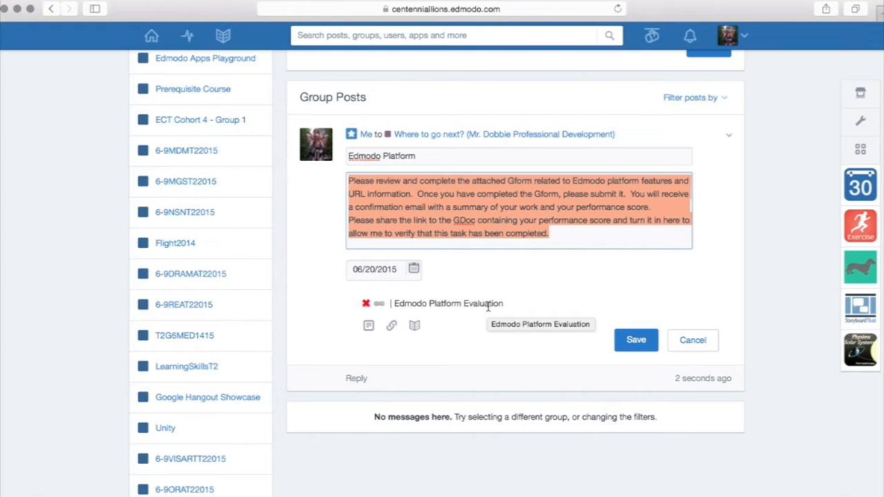
{"action": "left_click", "coordinate": [625, 339]}
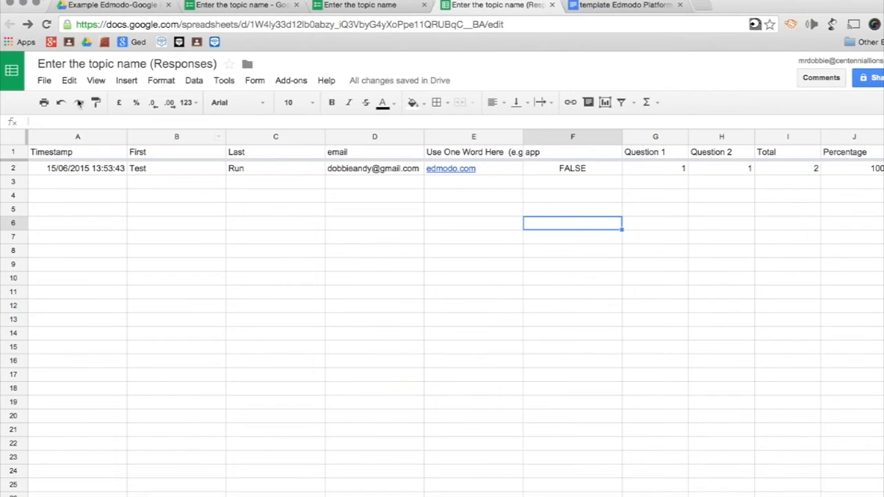
- Open the 'Enter the topic name' form from the Example Edmodo-Google Integration Drive folder
{"action": "left_click", "coordinate": [81, 6]}
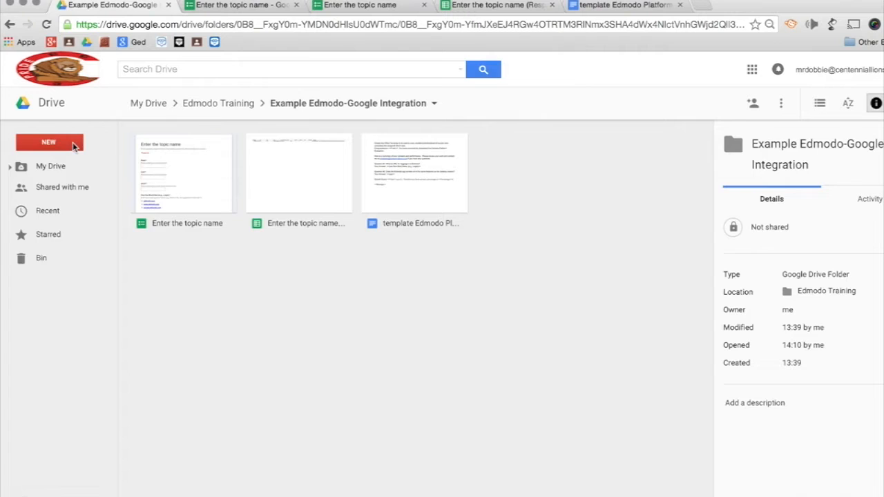
{"action": "left_click", "coordinate": [72, 144]}
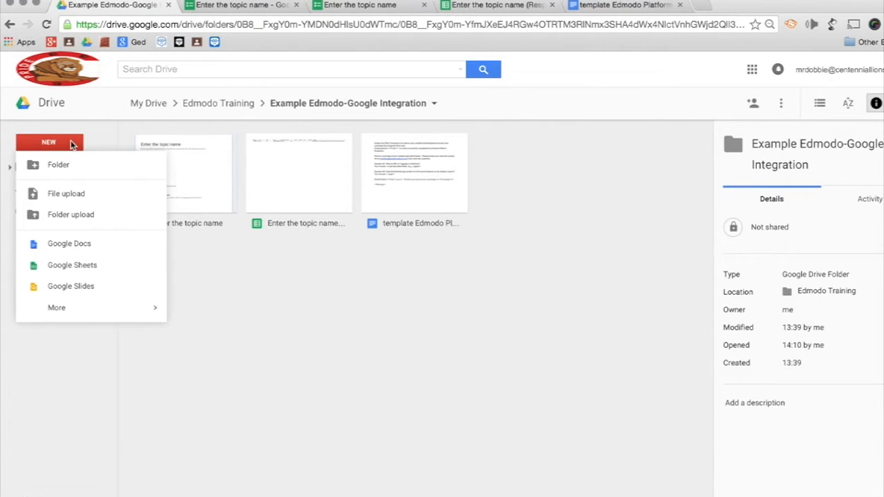
{"action": "mouse_move", "coordinate": [81, 308]}
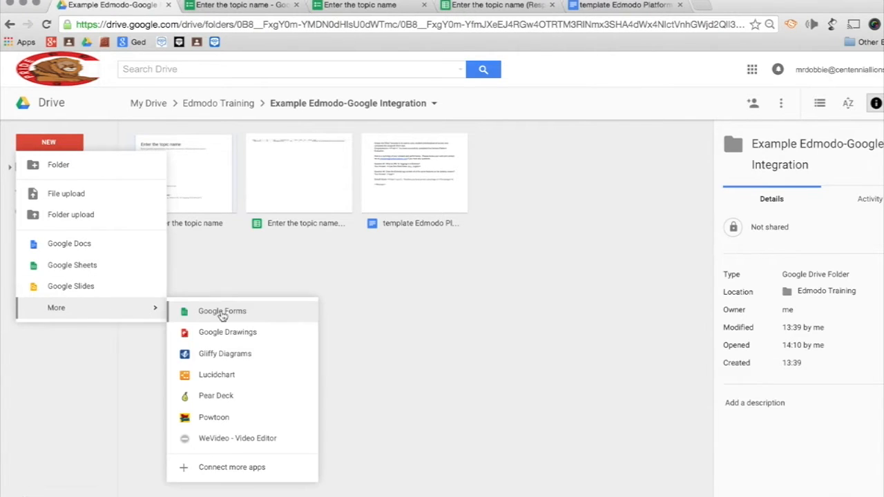
{"action": "left_click", "coordinate": [213, 179]}
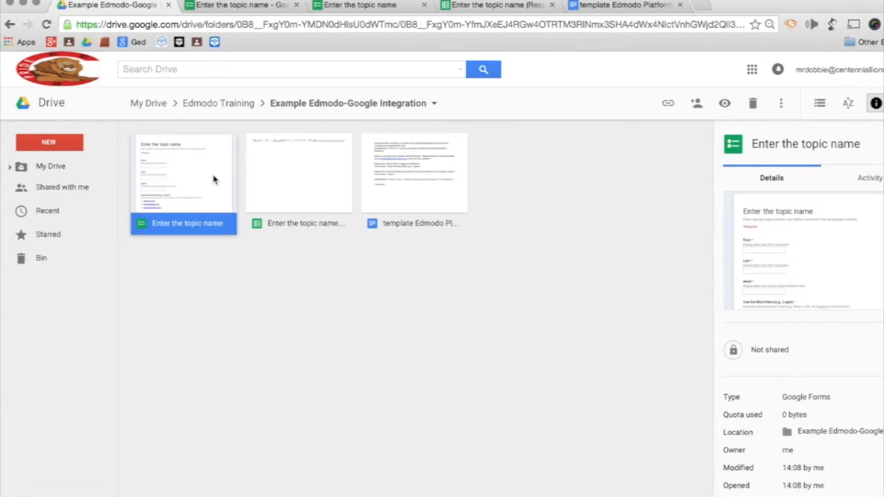
{"action": "double_click", "coordinate": [213, 179]}
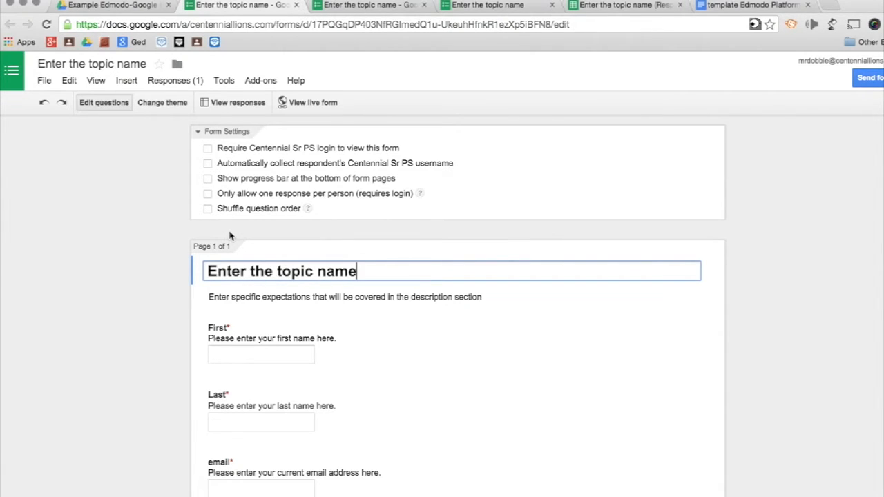
- Limit the form to one response per person and click into its title and description
{"action": "left_click", "coordinate": [209, 193]}
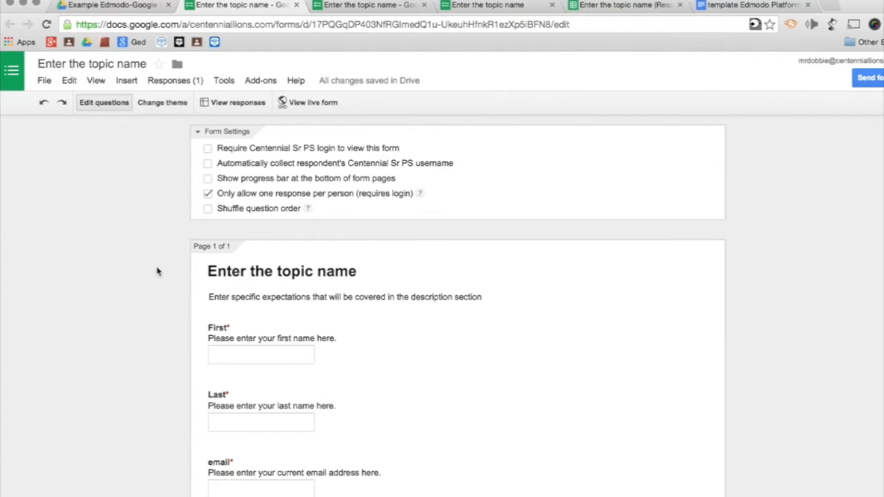
{"action": "scroll", "coordinate": [157, 271], "scroll_direction": "down", "scroll_amount": 3}
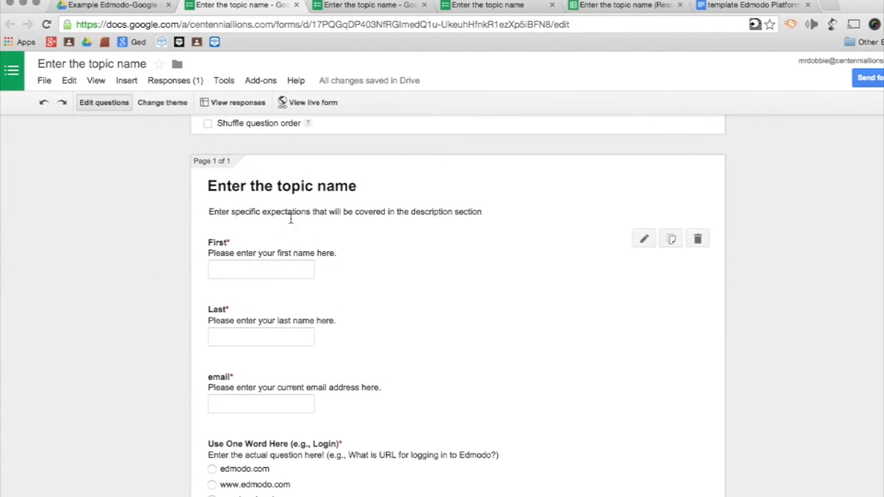
{"action": "left_click", "coordinate": [357, 188]}
{"action": "left_click", "coordinate": [398, 209]}
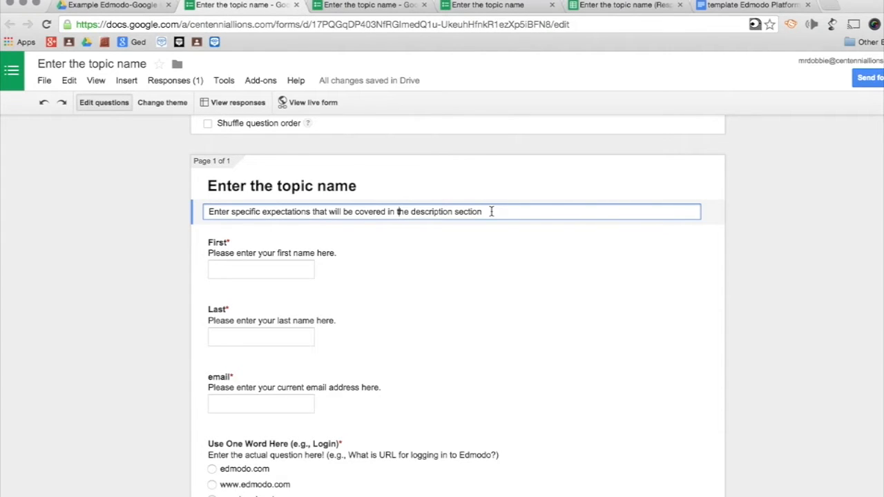
- Open the First question for editing
{"action": "scroll", "coordinate": [492, 211], "scroll_direction": "down", "scroll_amount": 2}
{"action": "scroll", "coordinate": [491, 212], "scroll_direction": "down", "scroll_amount": 1}
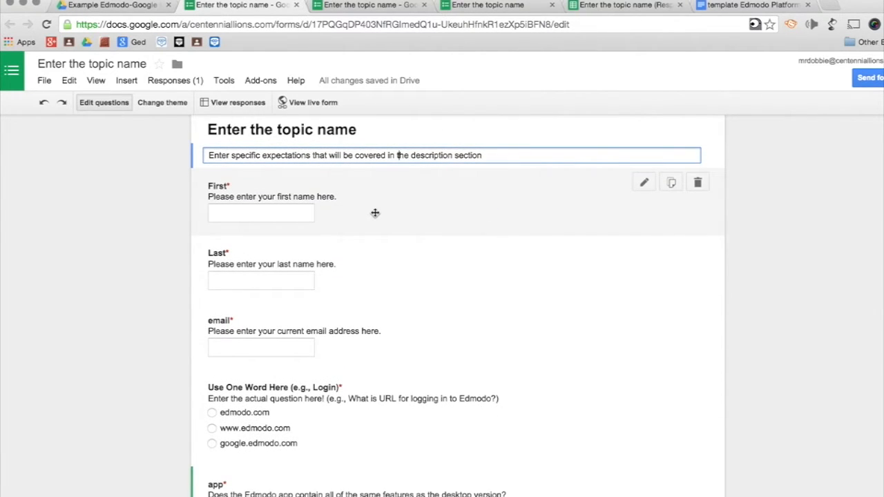
{"action": "left_click", "coordinate": [293, 194]}
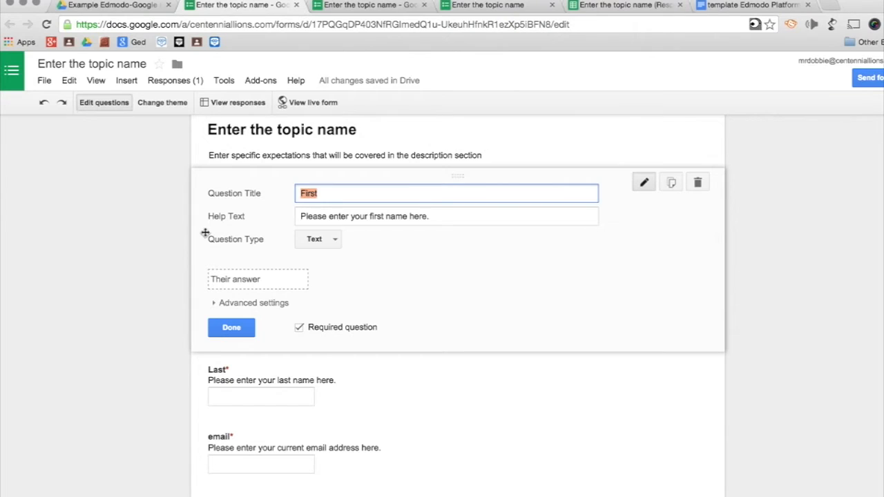
- Check the First question's help text, keep its type as Text, and close the editor
{"action": "double_click", "coordinate": [394, 216]}
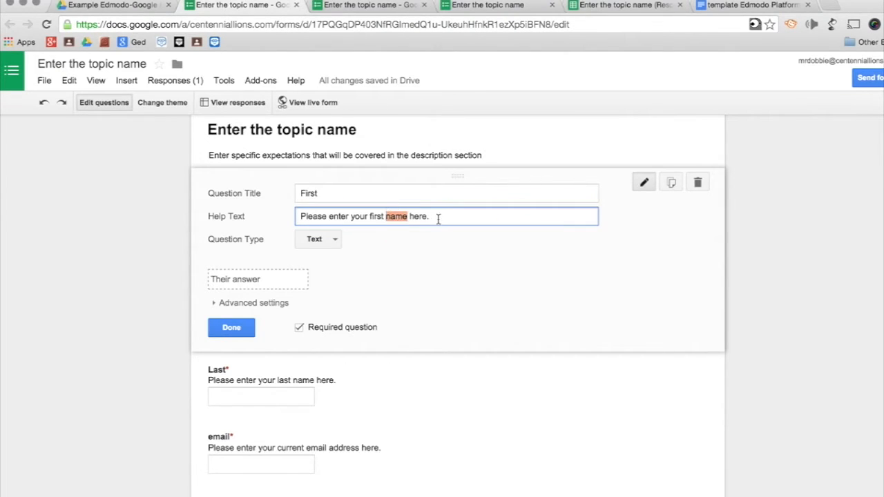
{"action": "left_click_drag", "start_coordinate": [439, 217], "coordinate": [297, 218]}
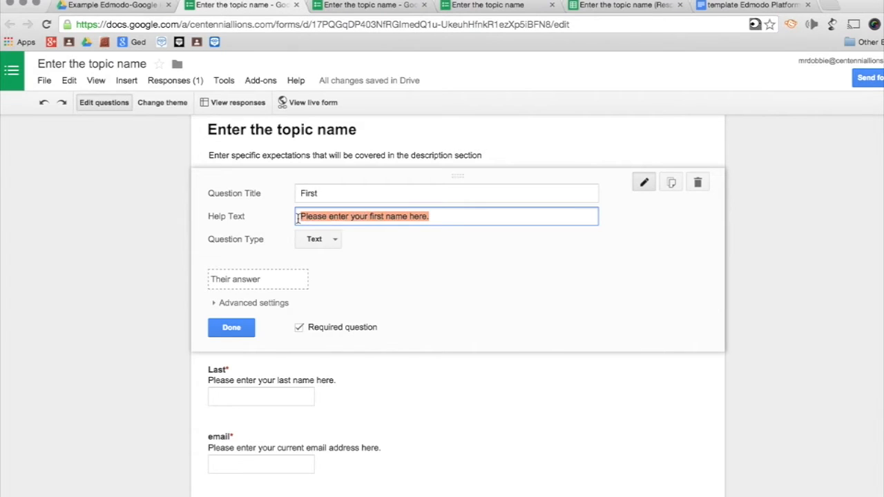
{"action": "left_click", "coordinate": [169, 244]}
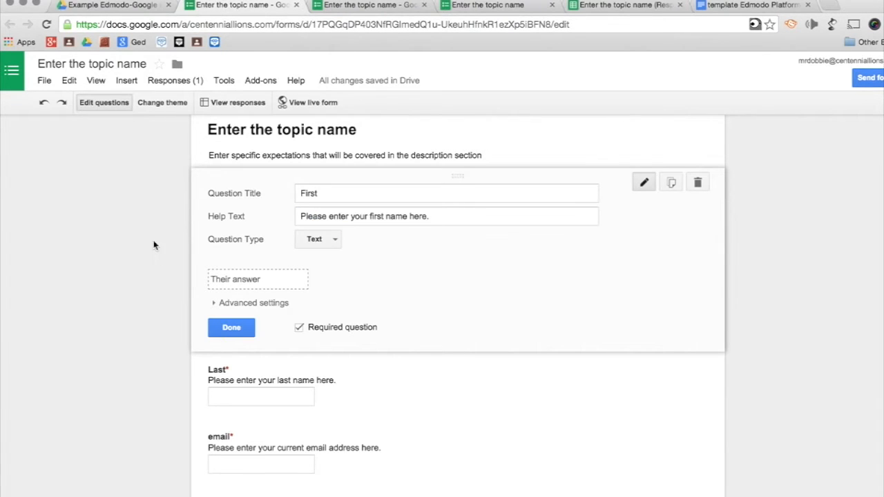
{"action": "scroll", "coordinate": [170, 264], "scroll_direction": "down", "scroll_amount": 2}
{"action": "left_click", "coordinate": [323, 202]}
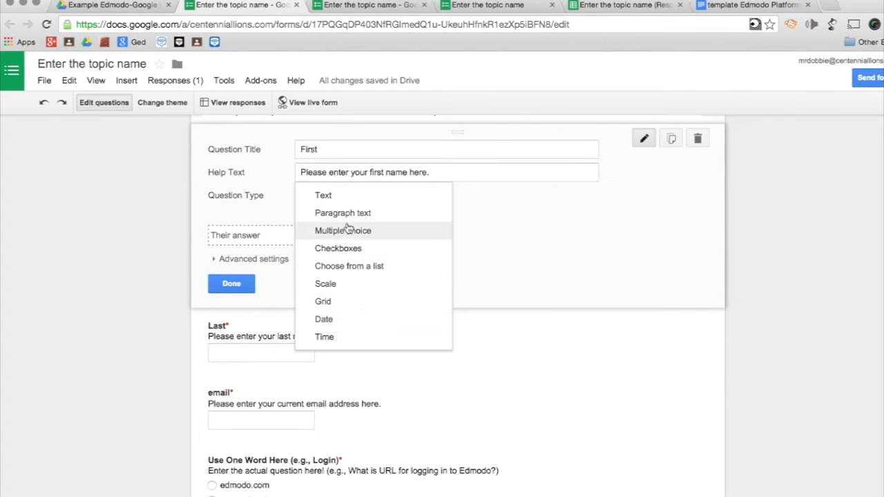
{"action": "left_click", "coordinate": [239, 208]}
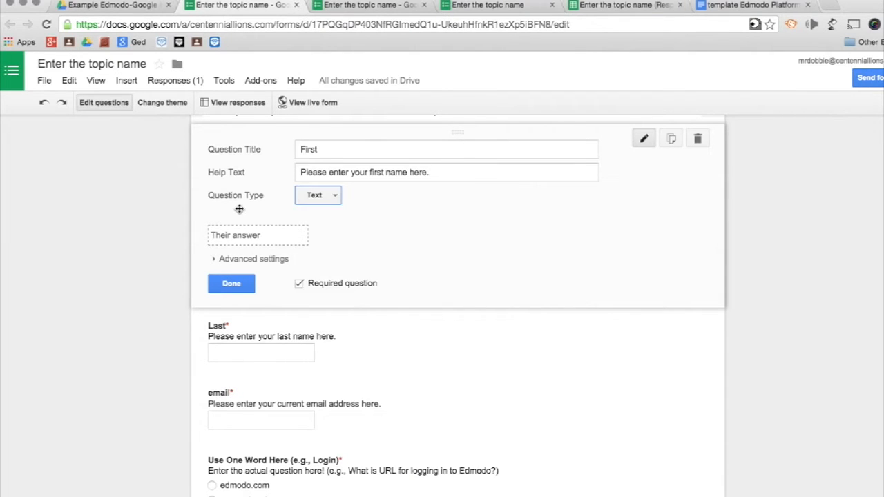
{"action": "left_click", "coordinate": [233, 284]}
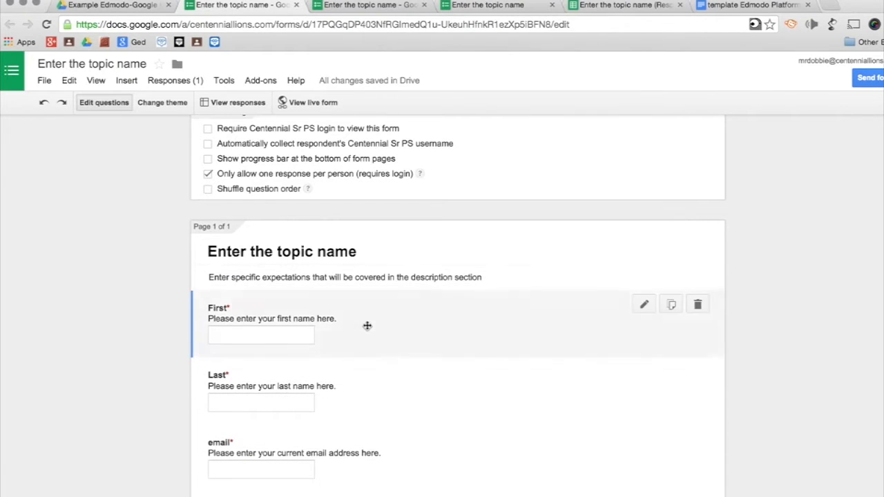
{"action": "scroll", "coordinate": [136, 300], "scroll_direction": "down", "scroll_amount": 5}
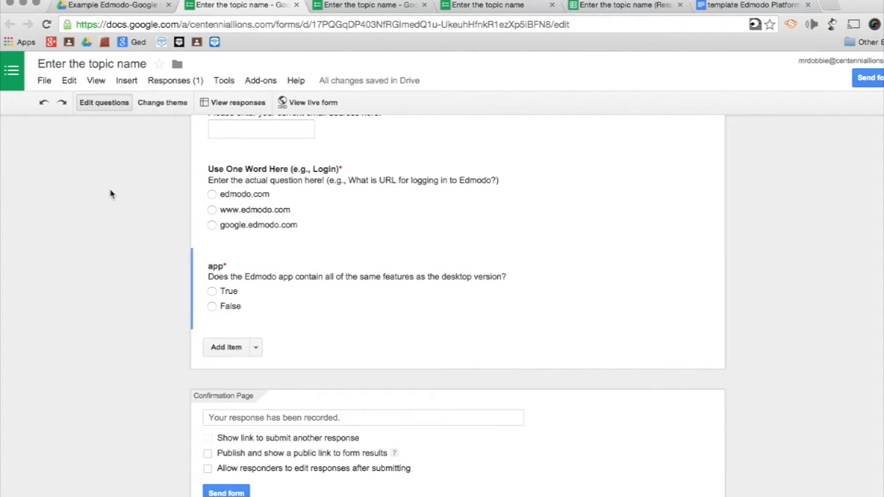
{"action": "scroll", "coordinate": [109, 194], "scroll_direction": "up", "scroll_amount": 1}
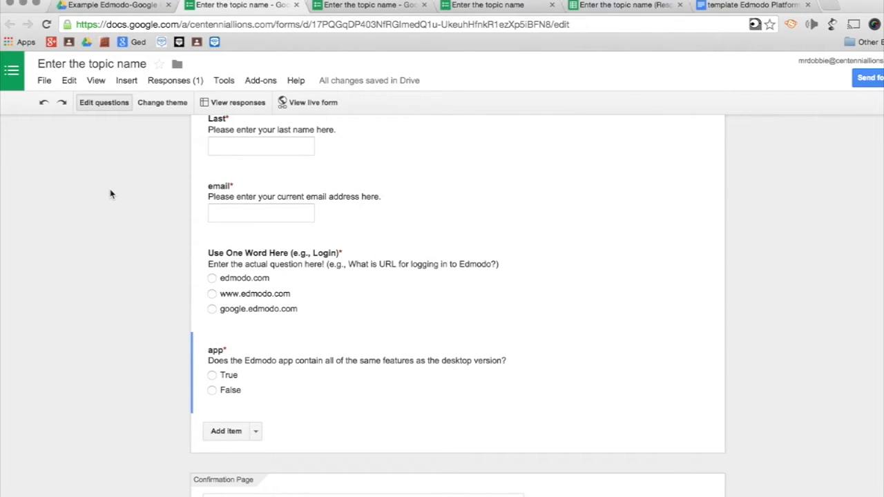
- Open the Responses spreadsheet, close duplicate tabs, and preview the live form
{"action": "left_click", "coordinate": [237, 101]}
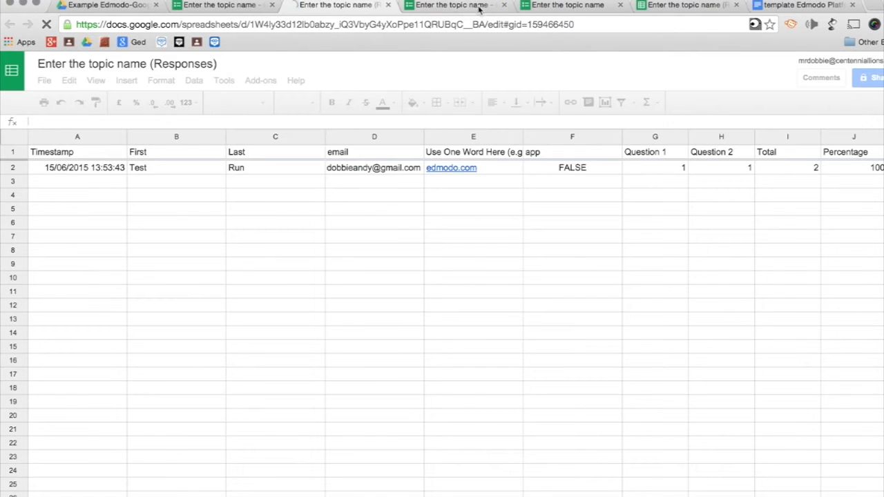
{"action": "left_click", "coordinate": [503, 5]}
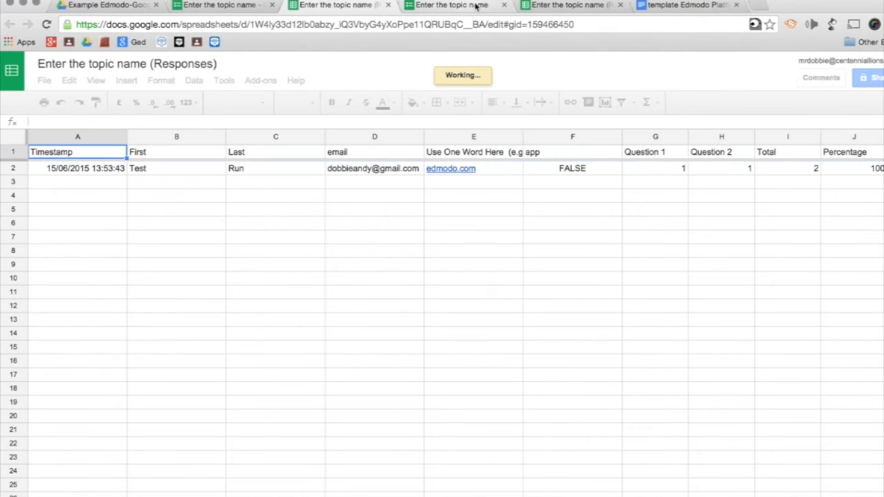
{"action": "left_click", "coordinate": [503, 5]}
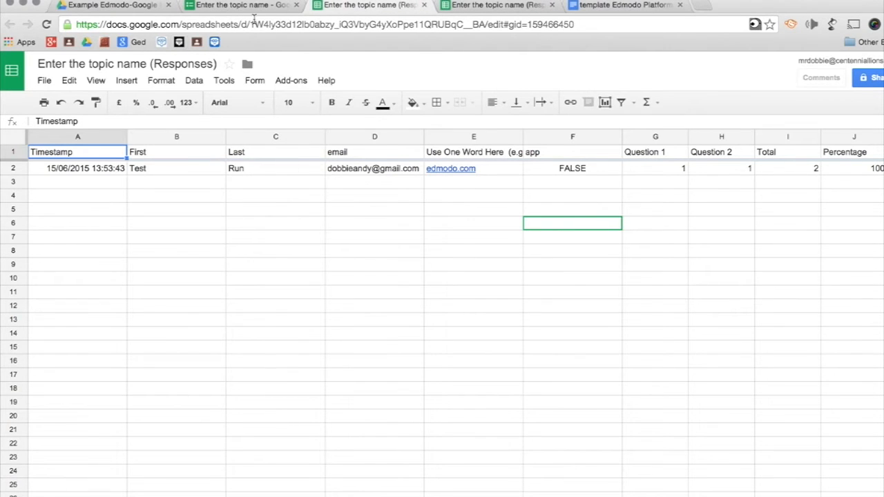
{"action": "left_click", "coordinate": [234, 5]}
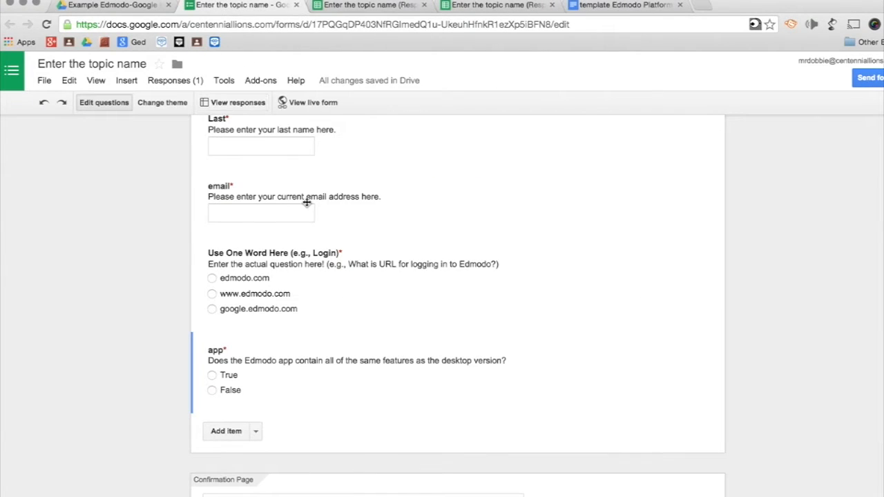
{"action": "left_click", "coordinate": [313, 103]}
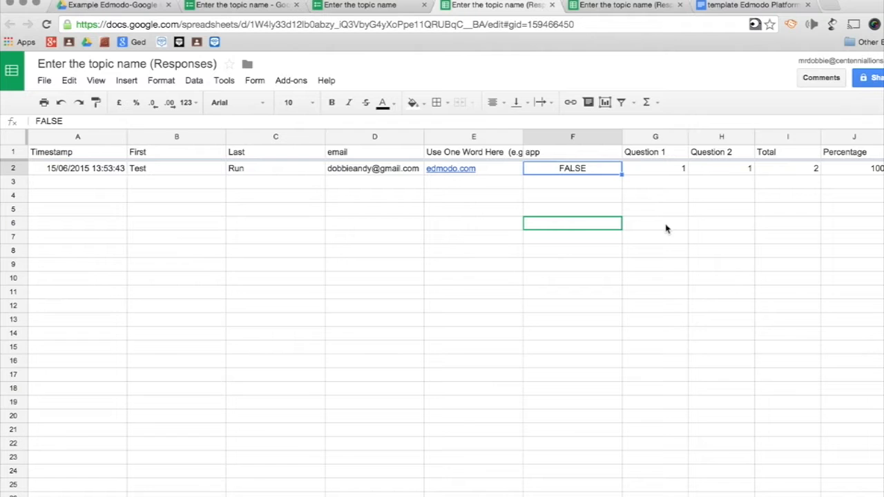
{"action": "scroll", "coordinate": [666, 229], "scroll_direction": "right", "scroll_amount": 5}
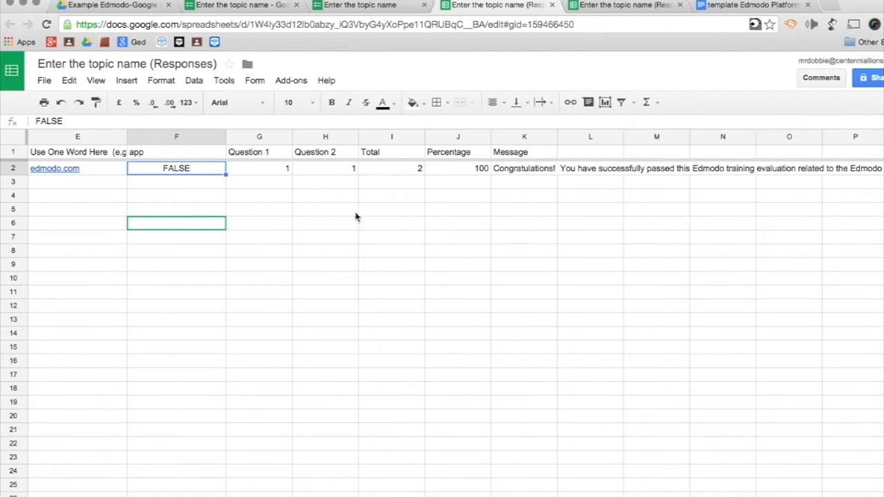
{"action": "left_click", "coordinate": [271, 153]}
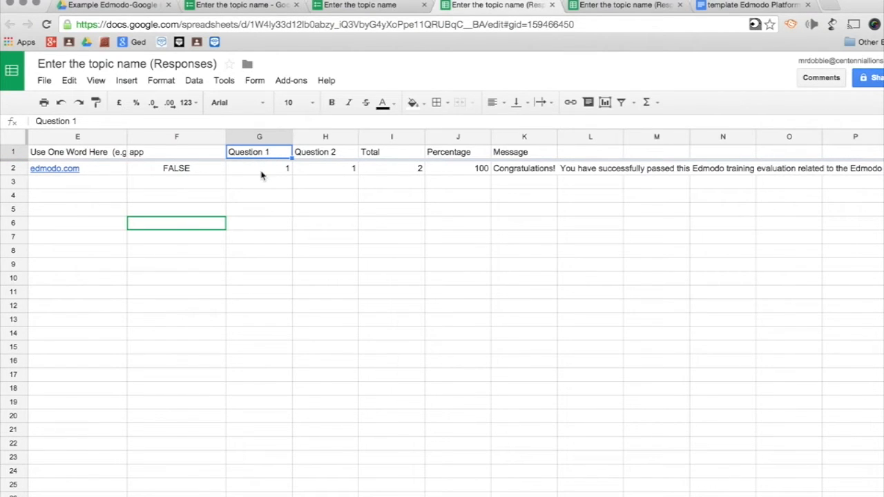
{"action": "left_click", "coordinate": [314, 155]}
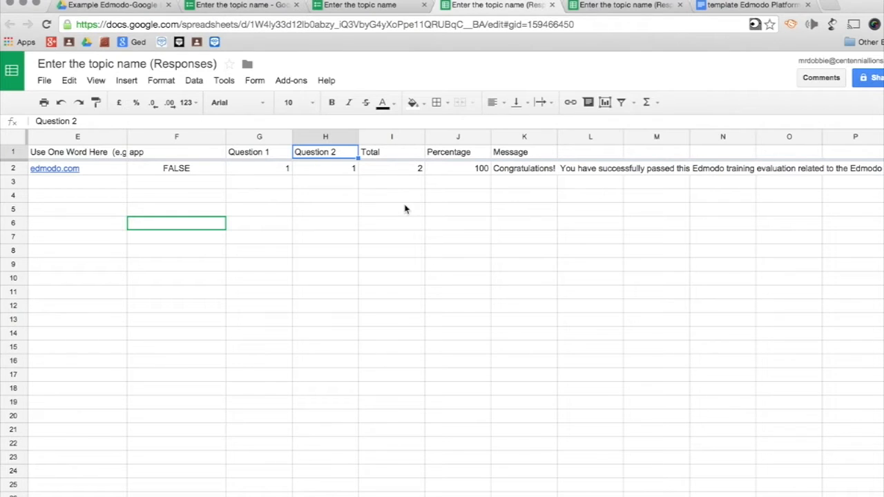
{"action": "left_click", "coordinate": [395, 155]}
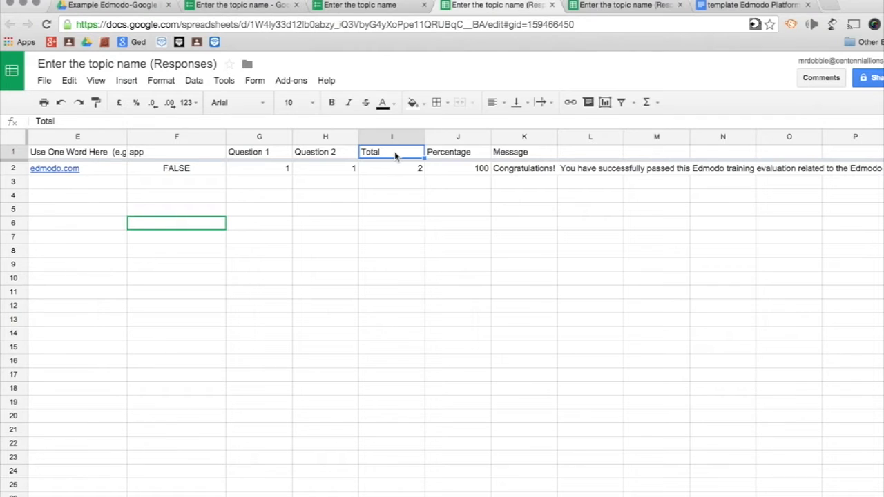
{"action": "left_click", "coordinate": [442, 154]}
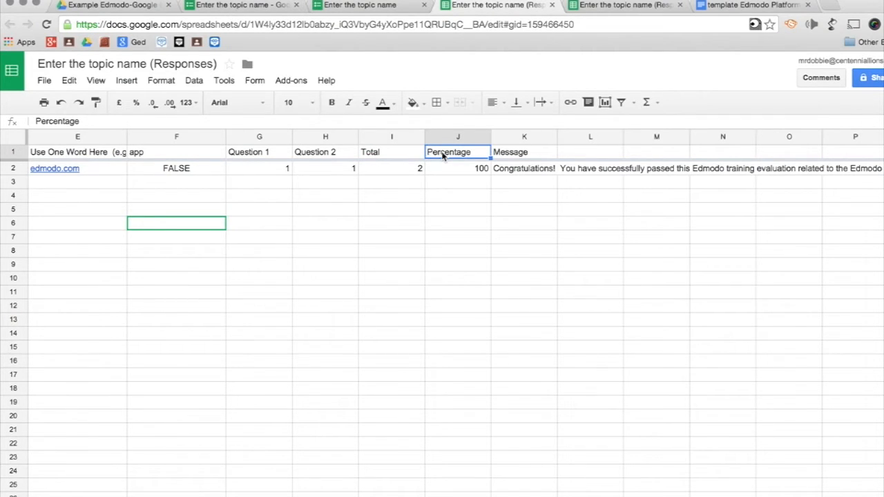
{"action": "left_click", "coordinate": [501, 155]}
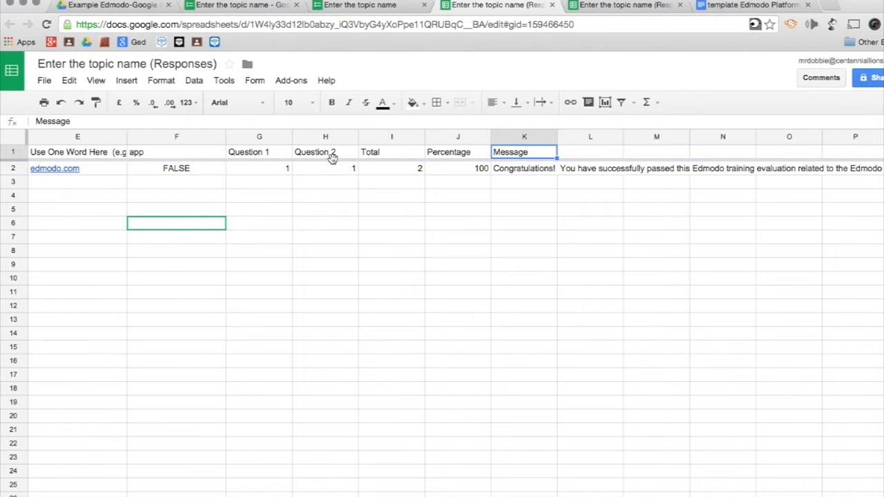
{"action": "left_click", "coordinate": [298, 221]}
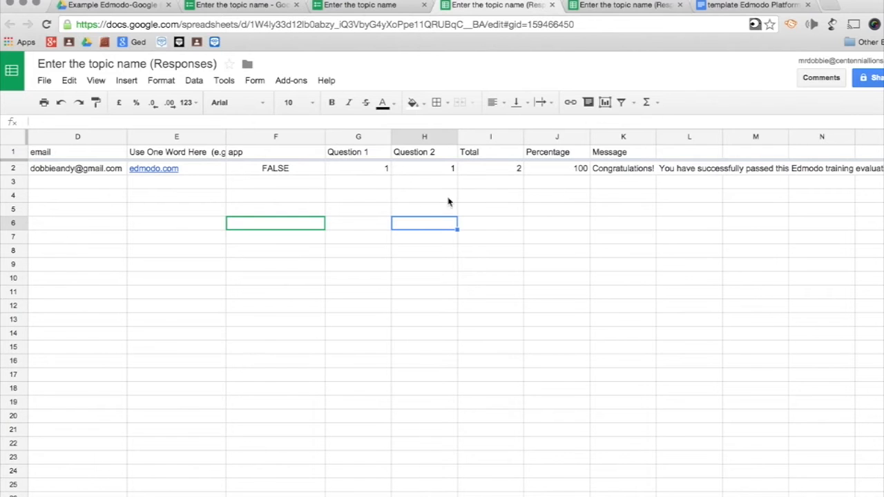
{"action": "left_click", "coordinate": [360, 173]}
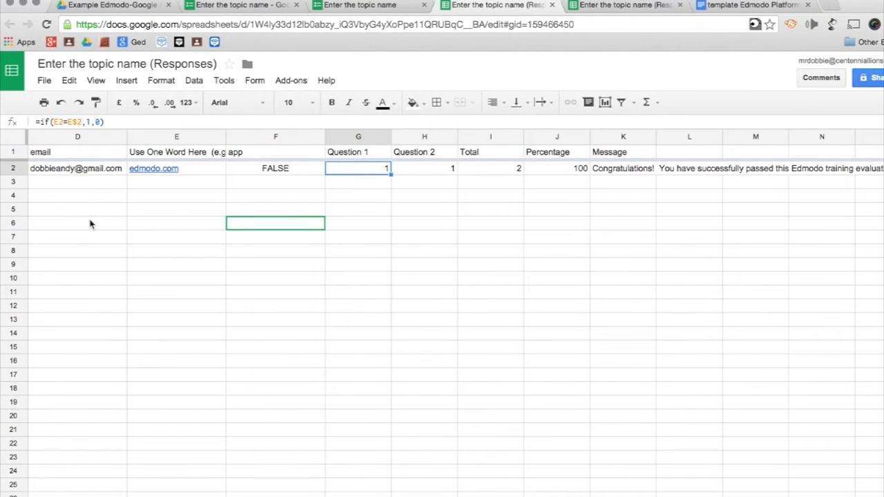
{"action": "scroll", "coordinate": [90, 223], "scroll_direction": "down", "scroll_amount": 3}
{"action": "scroll", "coordinate": [90, 224], "scroll_direction": "down", "scroll_amount": 20}
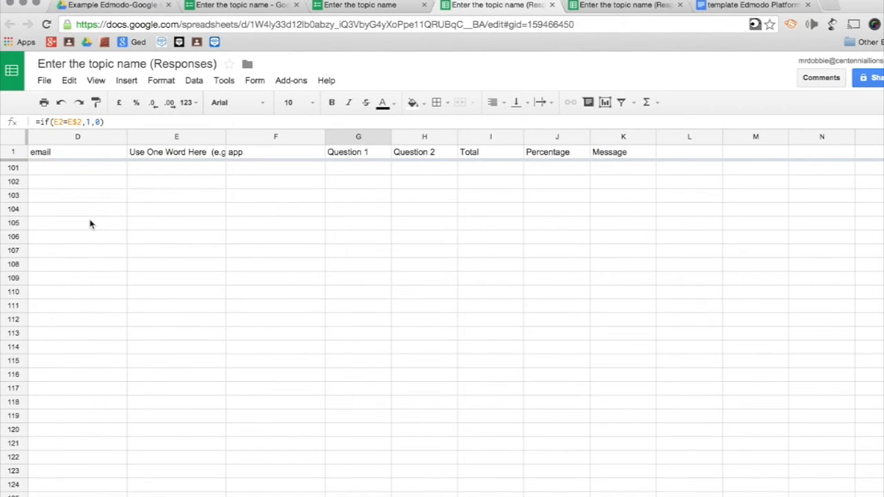
{"action": "scroll", "coordinate": [89, 224], "scroll_direction": "up", "scroll_amount": 20}
{"action": "scroll", "coordinate": [90, 224], "scroll_direction": "left", "scroll_amount": 4}
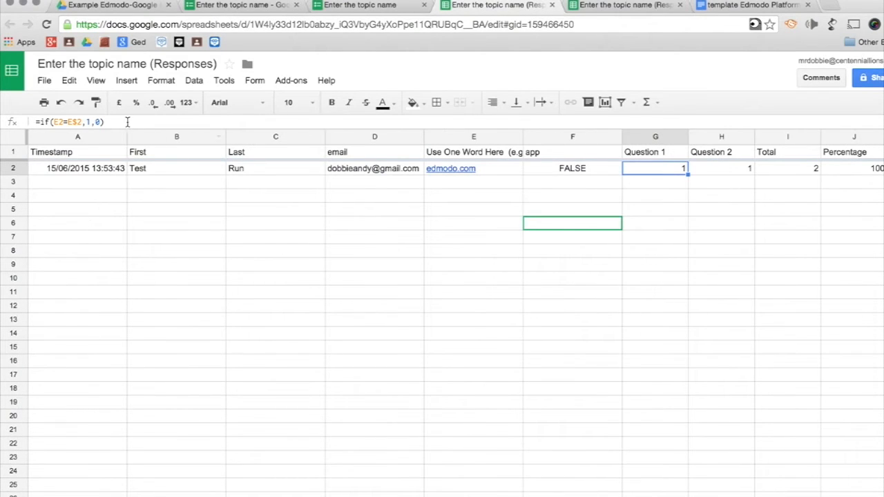
{"action": "left_click_drag", "start_coordinate": [122, 121], "coordinate": [33, 122]}
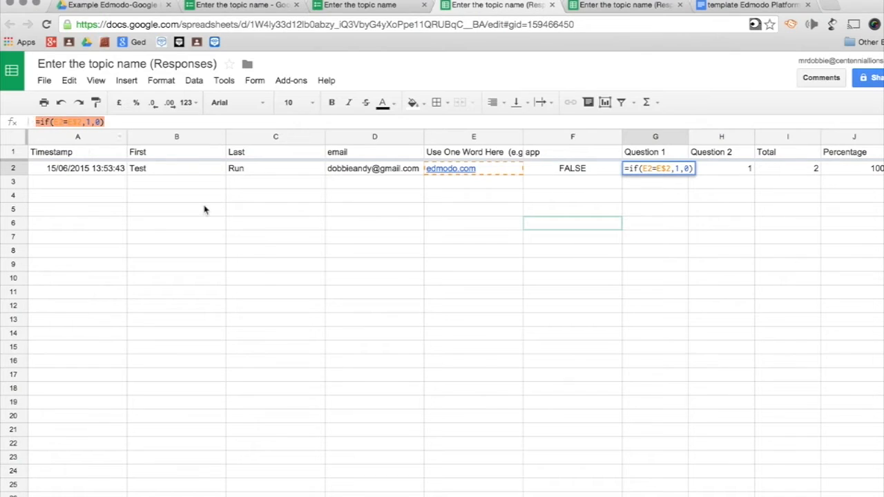
{"action": "left_click", "coordinate": [262, 250]}
{"action": "left_click", "coordinate": [640, 171]}
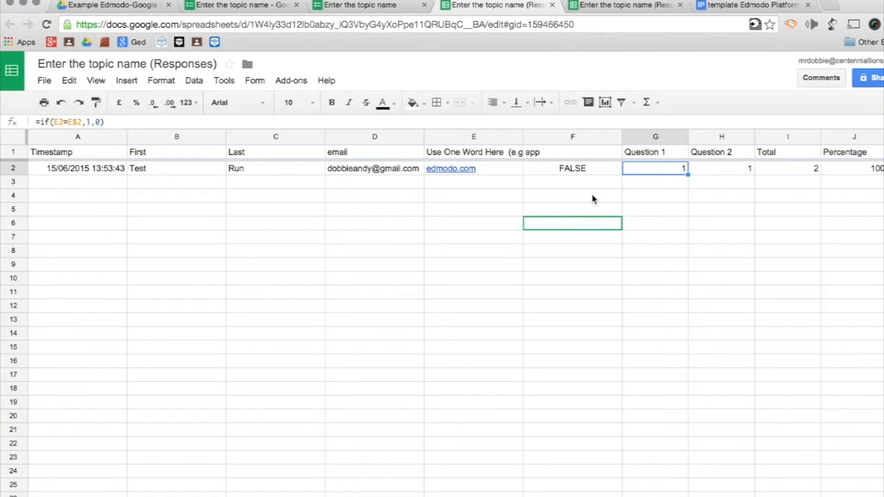
{"action": "left_click", "coordinate": [501, 173]}
{"action": "left_click", "coordinate": [499, 156]}
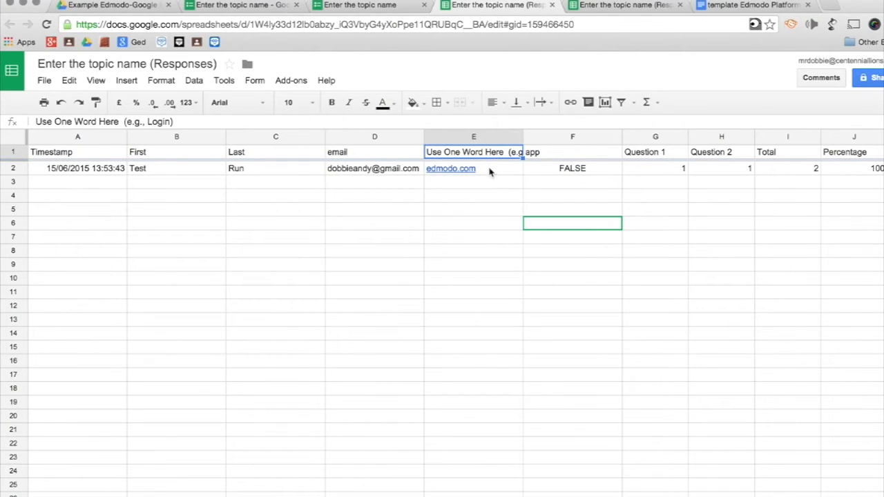
{"action": "left_click", "coordinate": [490, 172]}
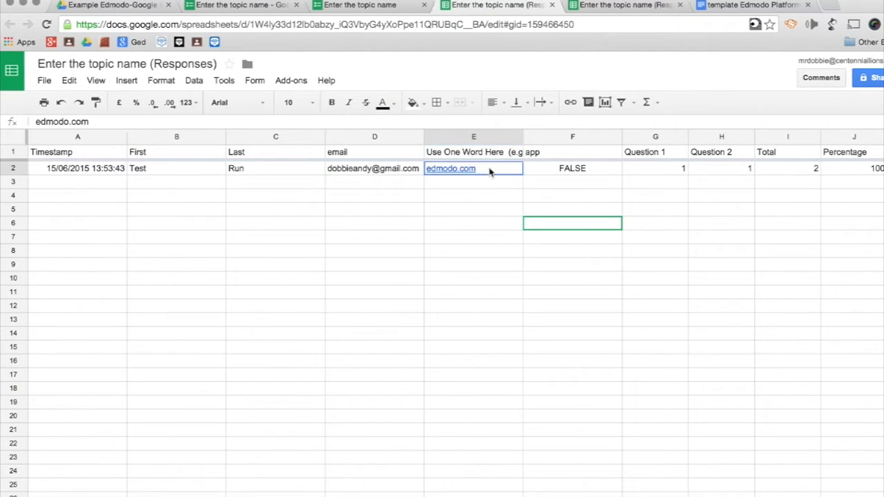
{"action": "left_click", "coordinate": [657, 173]}
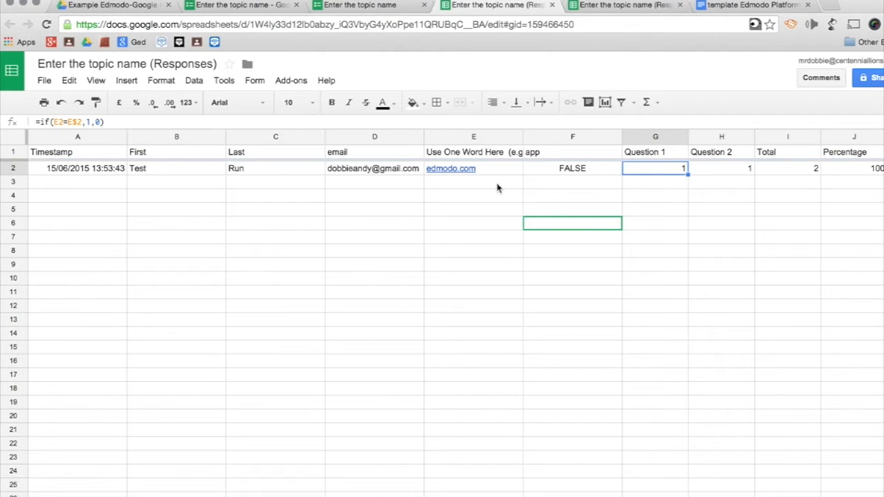
{"action": "left_click", "coordinate": [715, 176]}
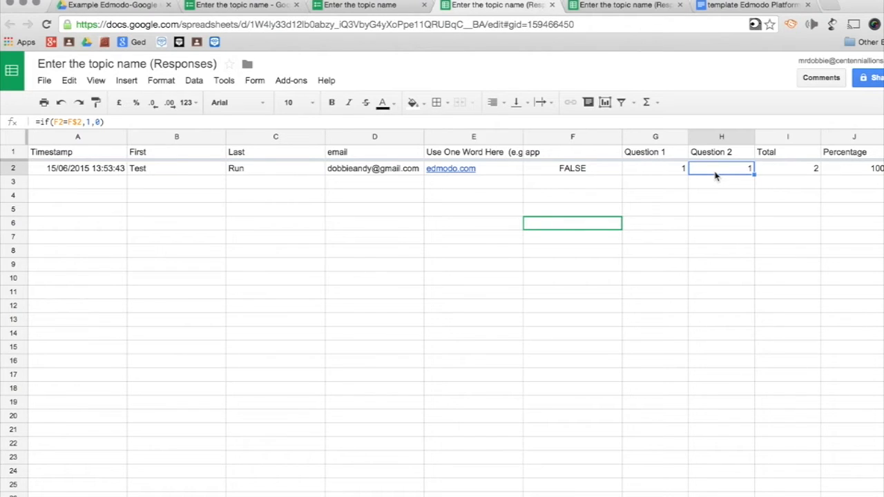
{"action": "left_click", "coordinate": [725, 184]}
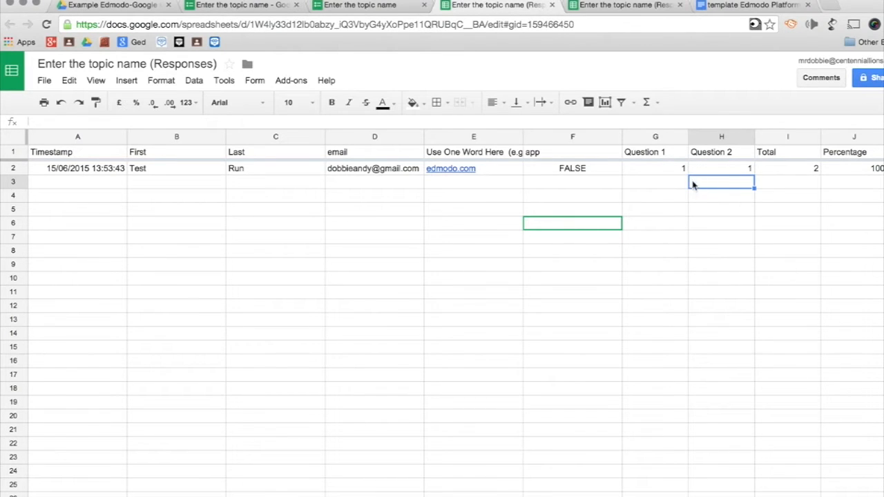
{"action": "left_click", "coordinate": [665, 172]}
{"action": "left_click", "coordinate": [723, 173]}
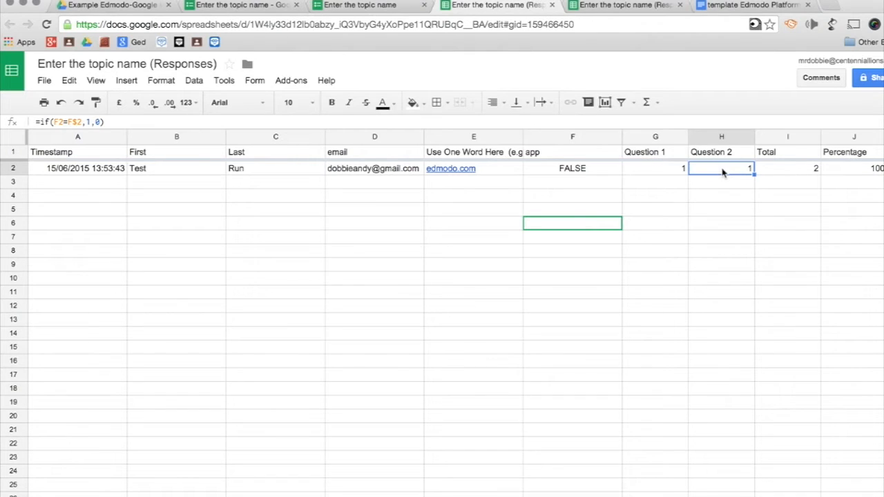
{"action": "left_click", "coordinate": [789, 172]}
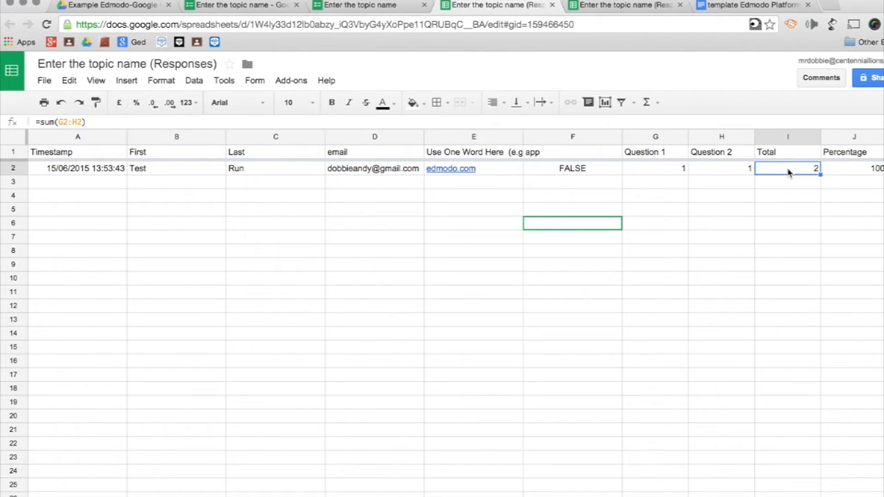
{"action": "scroll", "coordinate": [798, 203], "scroll_direction": "right", "scroll_amount": 2}
{"action": "scroll", "coordinate": [799, 203], "scroll_direction": "left", "scroll_amount": 2}
{"action": "left_click", "coordinate": [734, 238]}
{"action": "scroll", "coordinate": [734, 237], "scroll_direction": "right", "scroll_amount": 2}
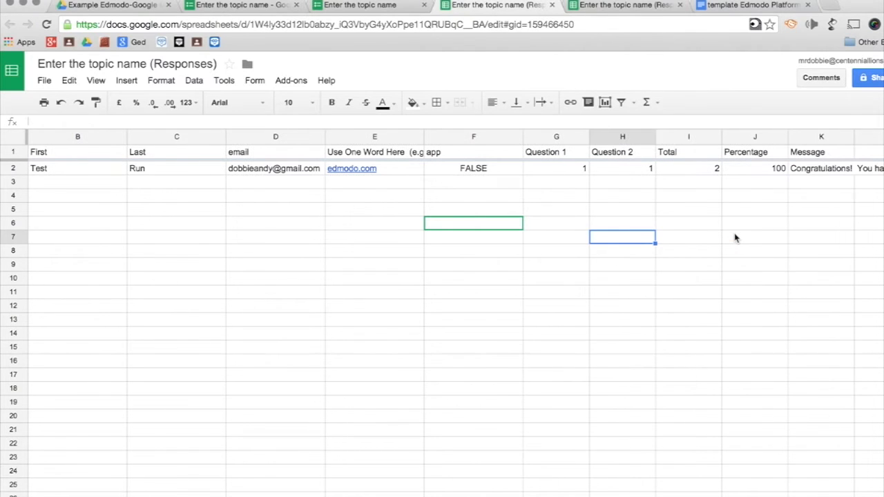
{"action": "left_click", "coordinate": [697, 173]}
{"action": "left_click", "coordinate": [562, 169]}
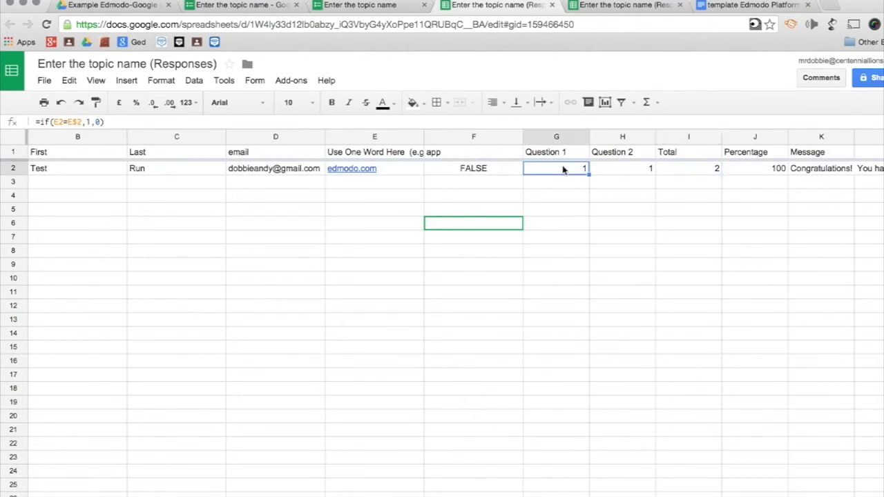
{"action": "left_click", "coordinate": [613, 174]}
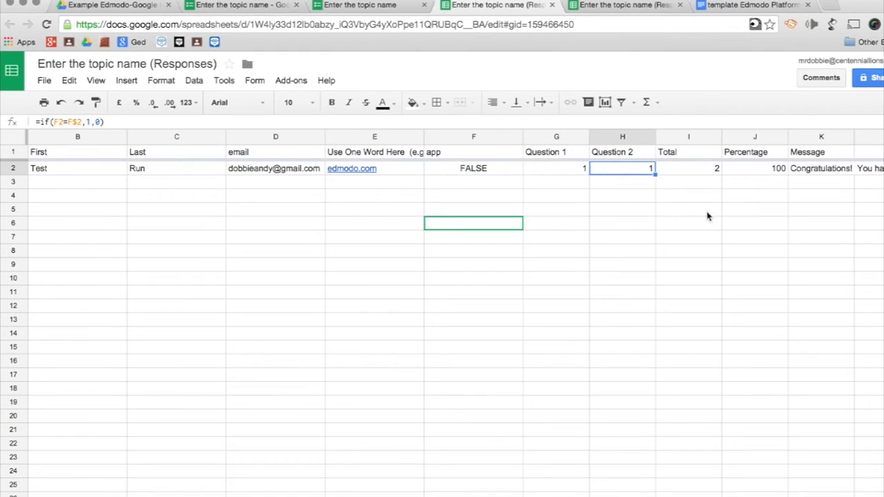
{"action": "left_click", "coordinate": [694, 172]}
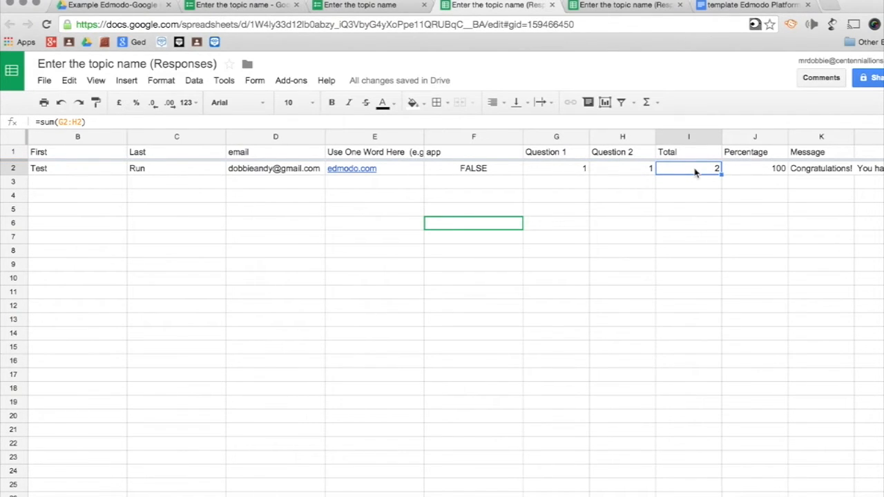
{"action": "left_click", "coordinate": [718, 197]}
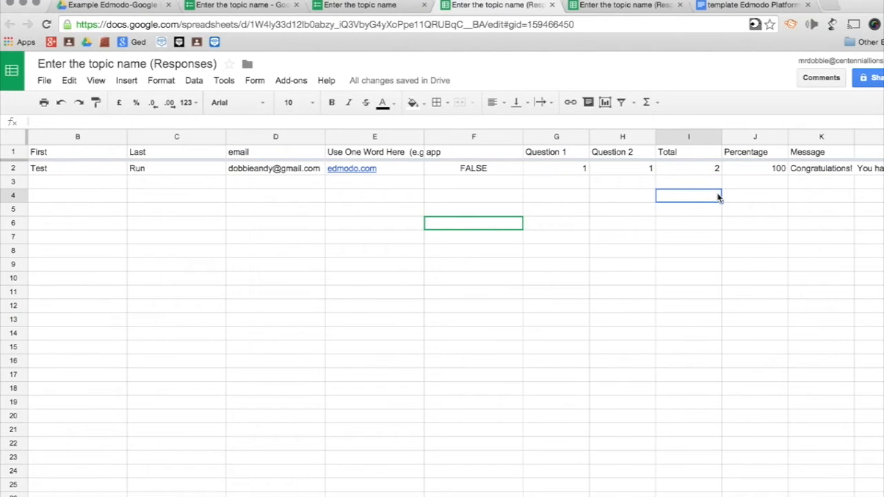
{"action": "left_click", "coordinate": [744, 171]}
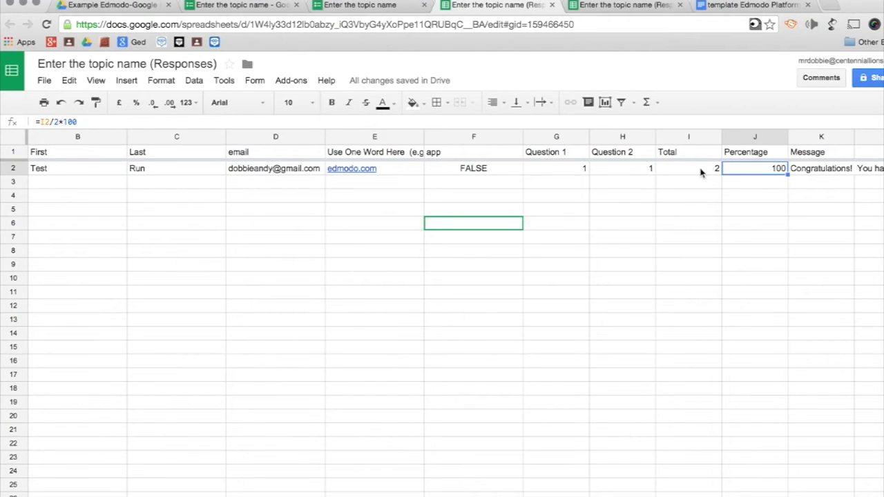
{"action": "left_click", "coordinate": [757, 197]}
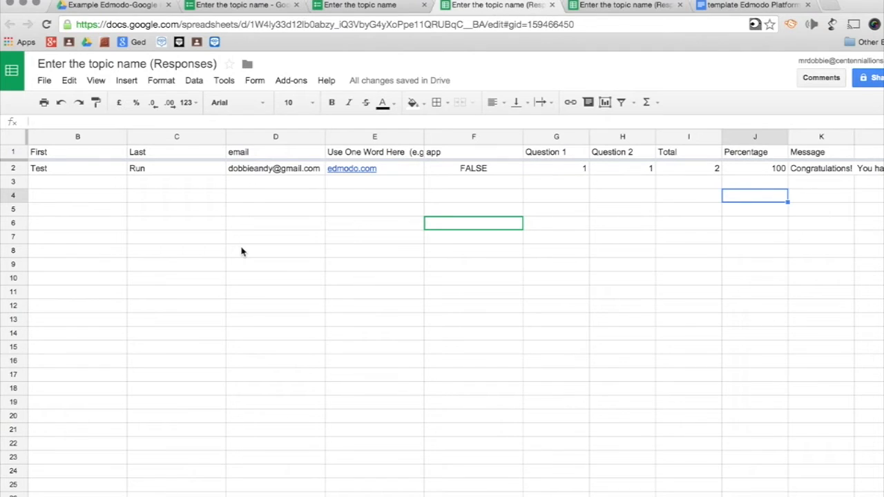
{"action": "left_click", "coordinate": [802, 174]}
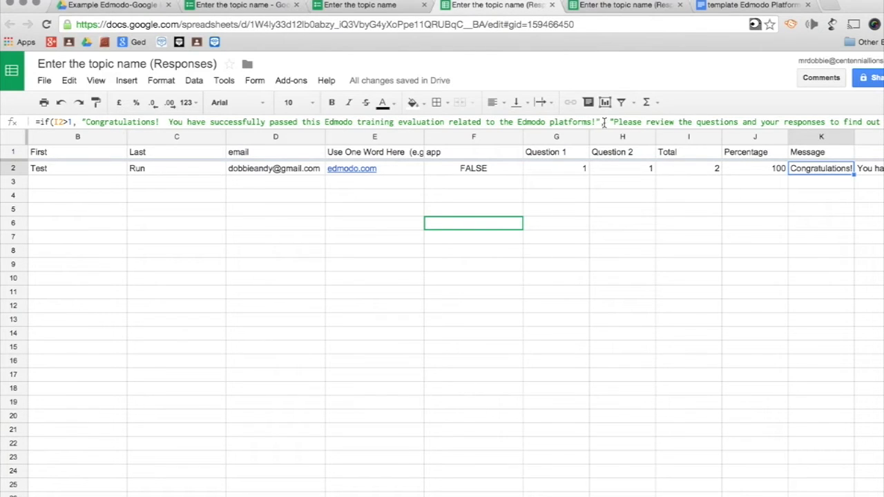
{"action": "left_click", "coordinate": [600, 121]}
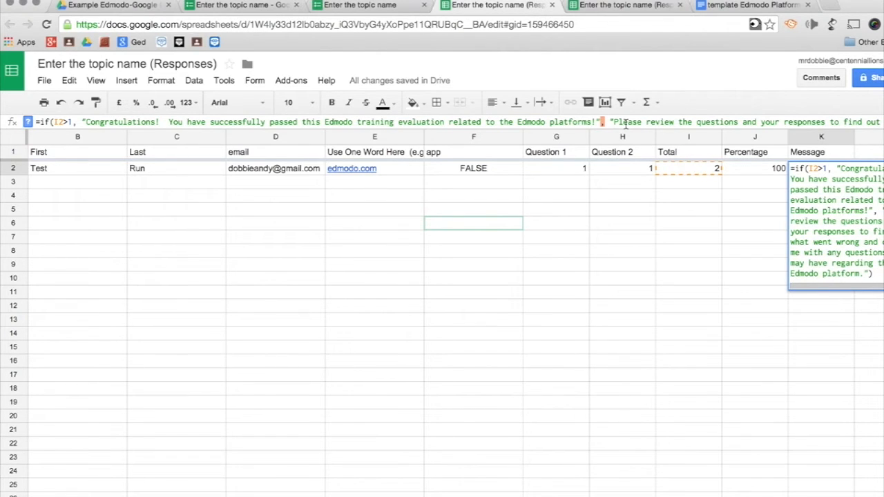
{"action": "left_click", "coordinate": [756, 210]}
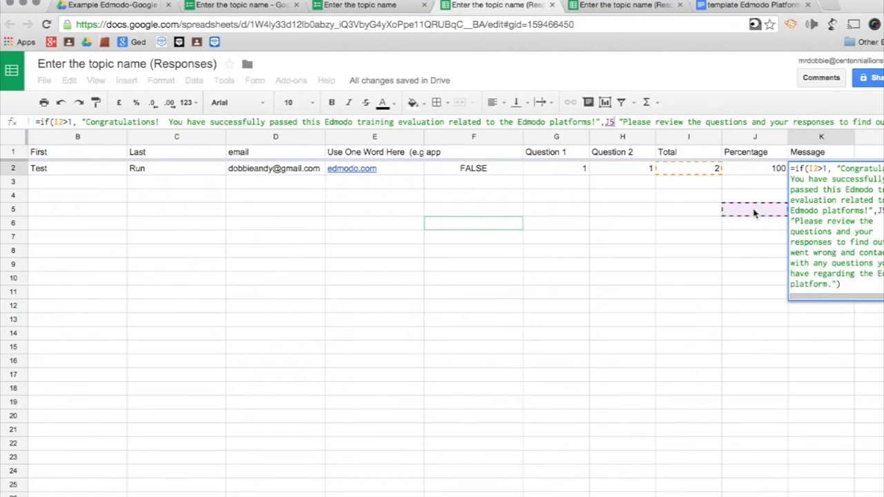
{"action": "left_click", "coordinate": [756, 199]}
{"action": "left_click", "coordinate": [768, 171]}
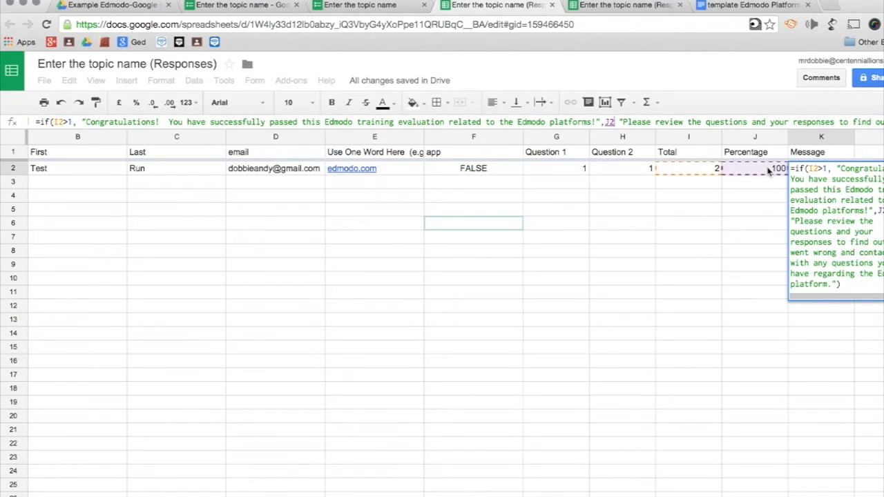
{"action": "left_click", "coordinate": [845, 283]}
{"action": "key", "text": "Return"}
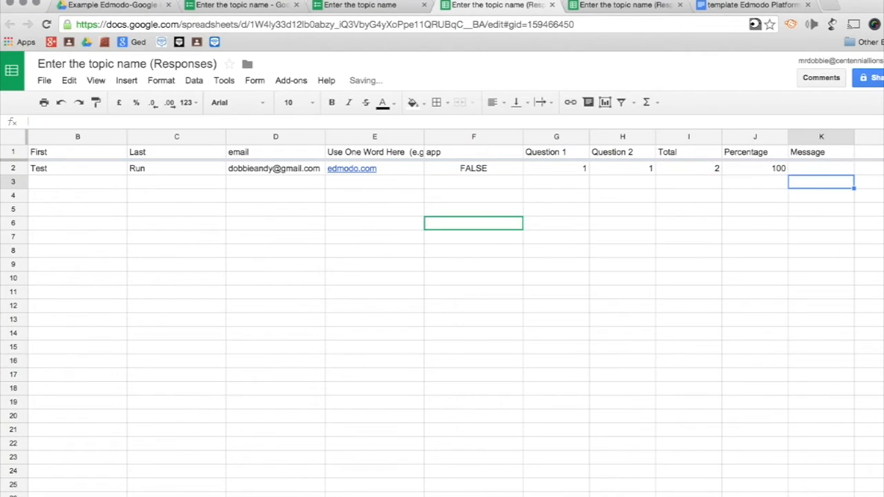
{"action": "left_click", "coordinate": [60, 102]}
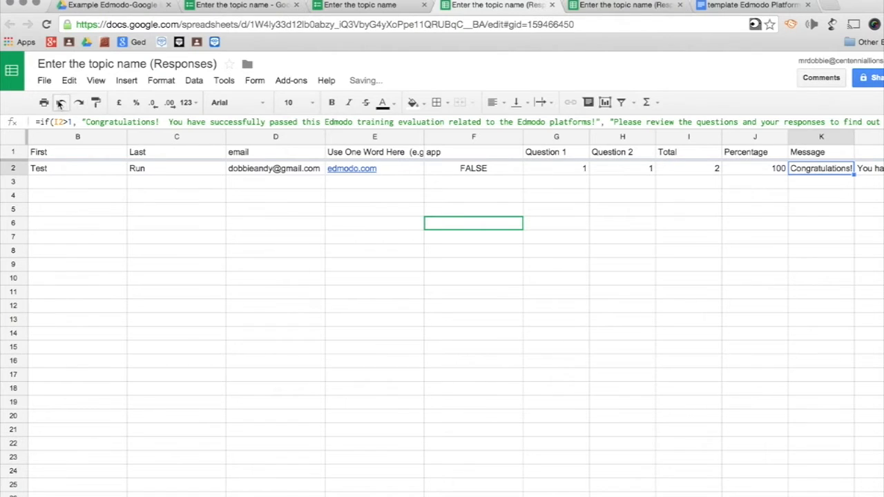
{"action": "double_click", "coordinate": [816, 170]}
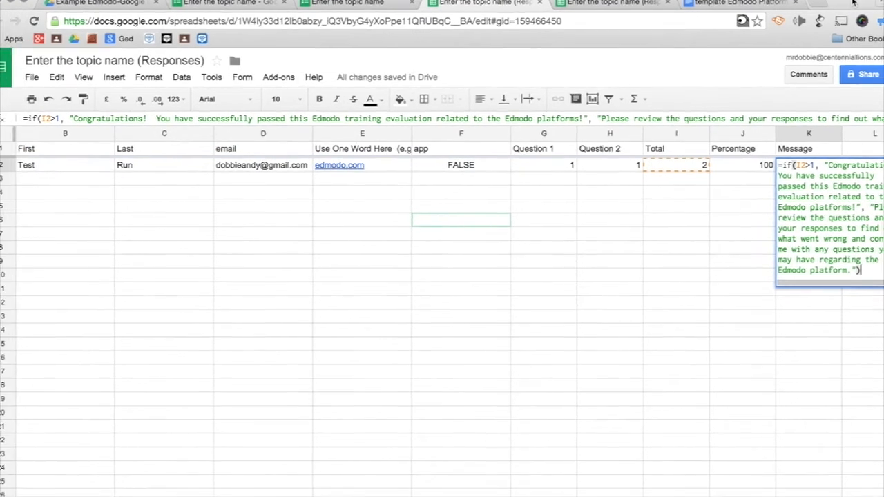
{"action": "key", "text": "Return"}
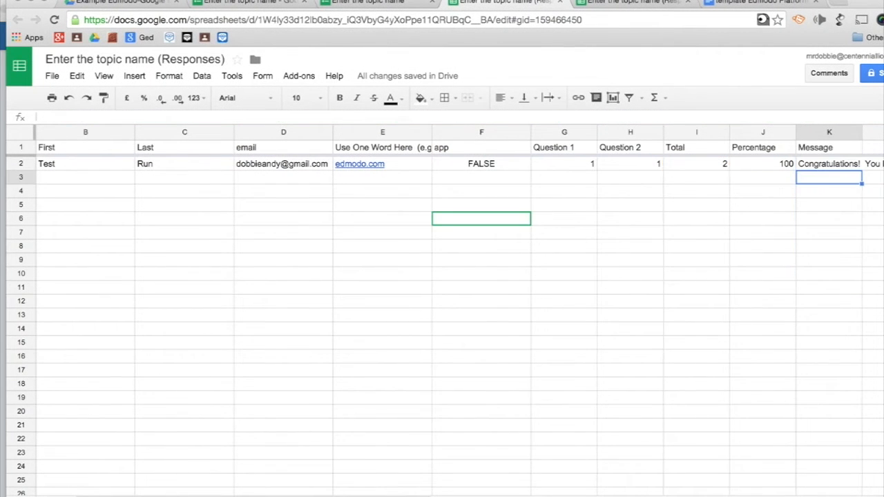
{"action": "scroll", "coordinate": [788, 272], "scroll_direction": "right", "scroll_amount": 5}
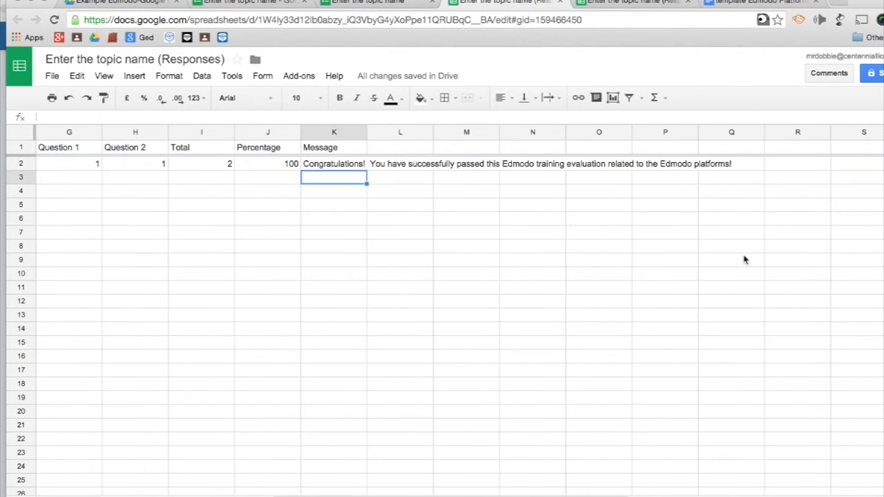
{"action": "left_click", "coordinate": [332, 166]}
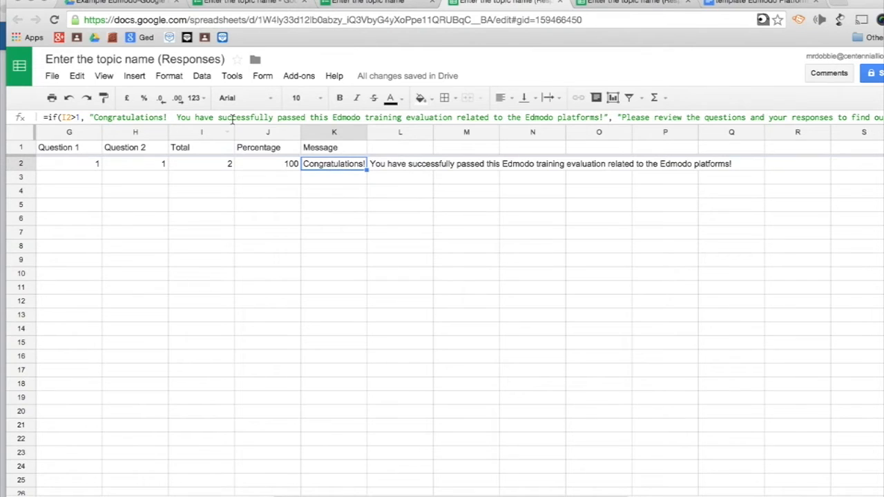
{"action": "scroll", "coordinate": [312, 234], "scroll_direction": "left", "scroll_amount": 6}
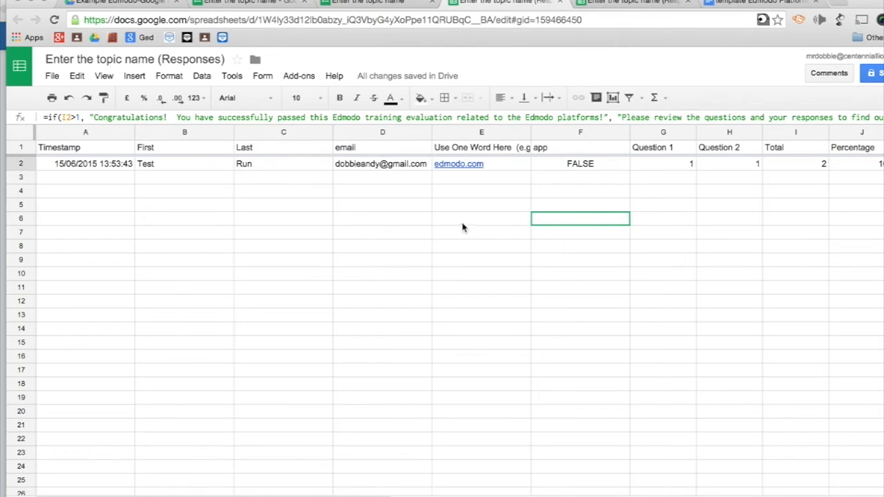
- Turn copyDown on for new form submissions in its settings
{"action": "left_click", "coordinate": [300, 78]}
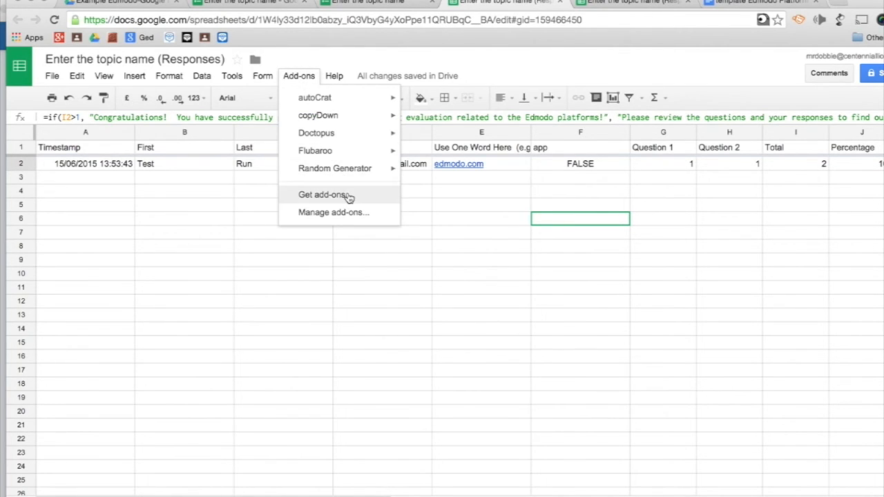
{"action": "mouse_move", "coordinate": [355, 118]}
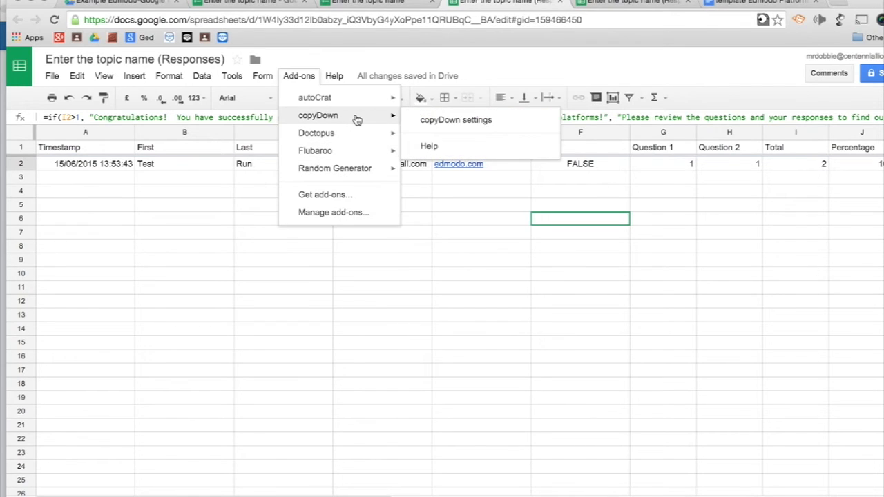
{"action": "left_click", "coordinate": [447, 121]}
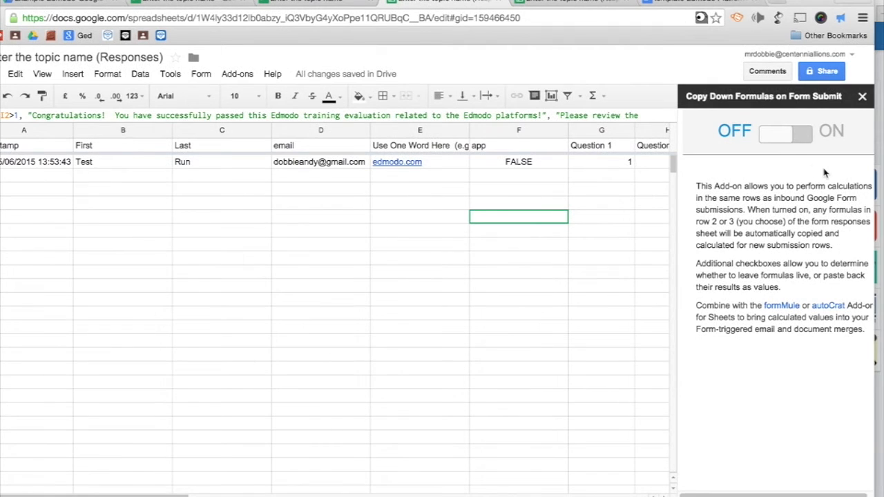
{"action": "left_click", "coordinate": [782, 138]}
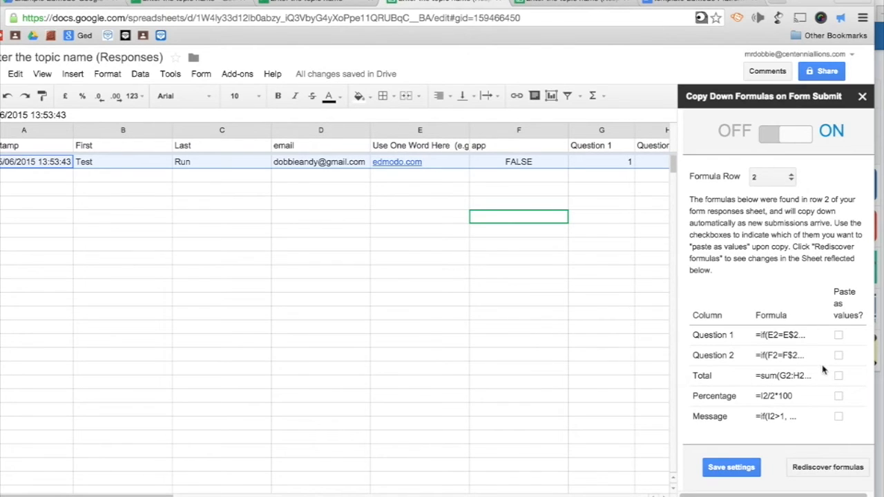
- Set Question 1, Question 2, Total, Percentage and Message to paste as values, and save
{"action": "left_click", "coordinate": [838, 336]}
{"action": "left_click", "coordinate": [838, 355]}
{"action": "left_click", "coordinate": [838, 376]}
{"action": "left_click", "coordinate": [838, 396]}
{"action": "left_click", "coordinate": [838, 417]}
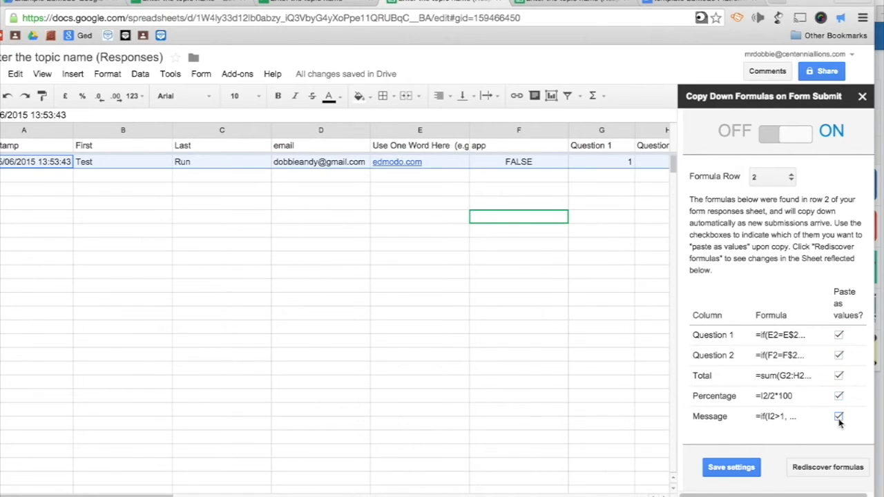
{"action": "left_click", "coordinate": [726, 470]}
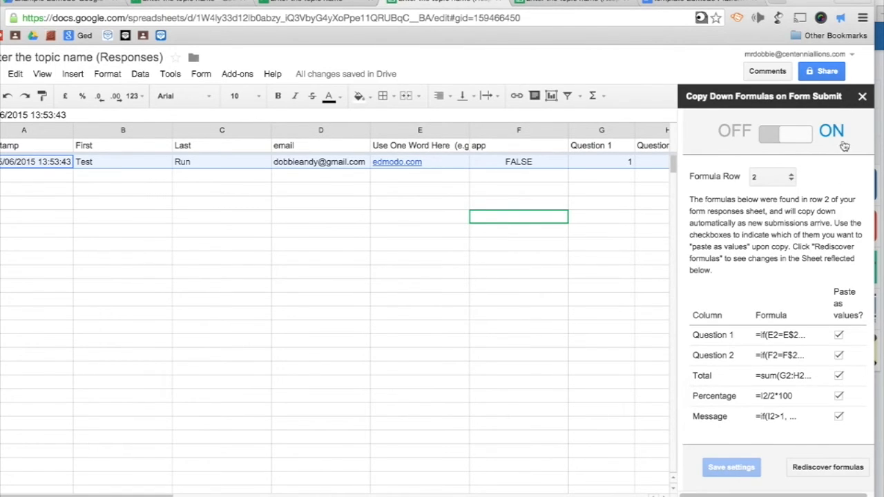
{"action": "left_click", "coordinate": [862, 98]}
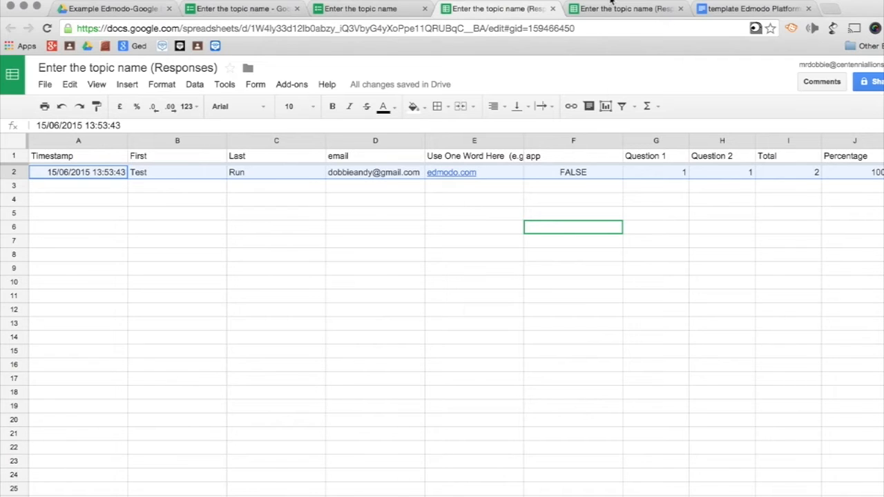
{"action": "left_click", "coordinate": [121, 12]}
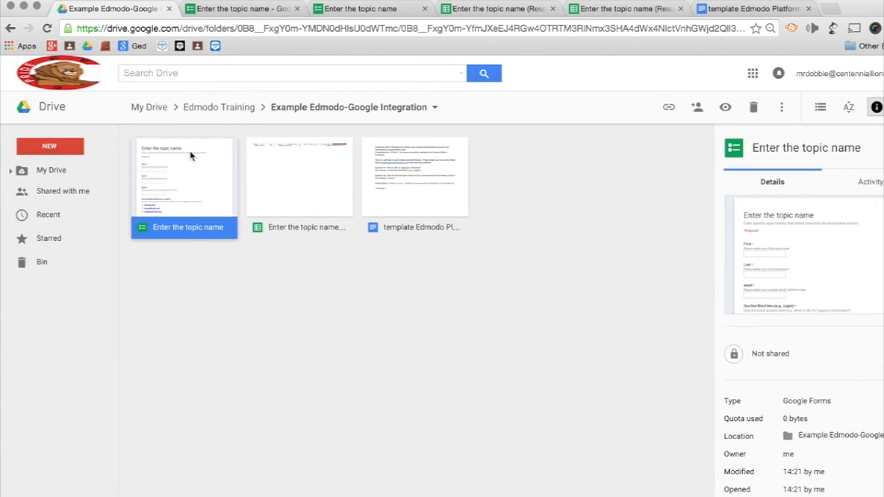
- Open the 'template Edmodo Platform Evaluation' Doc from the project folder
{"action": "left_click", "coordinate": [304, 182]}
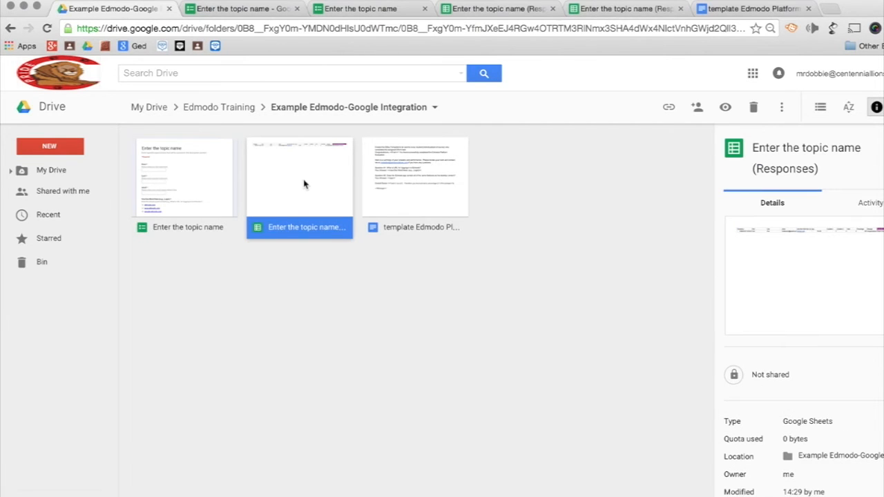
{"action": "left_click", "coordinate": [424, 181]}
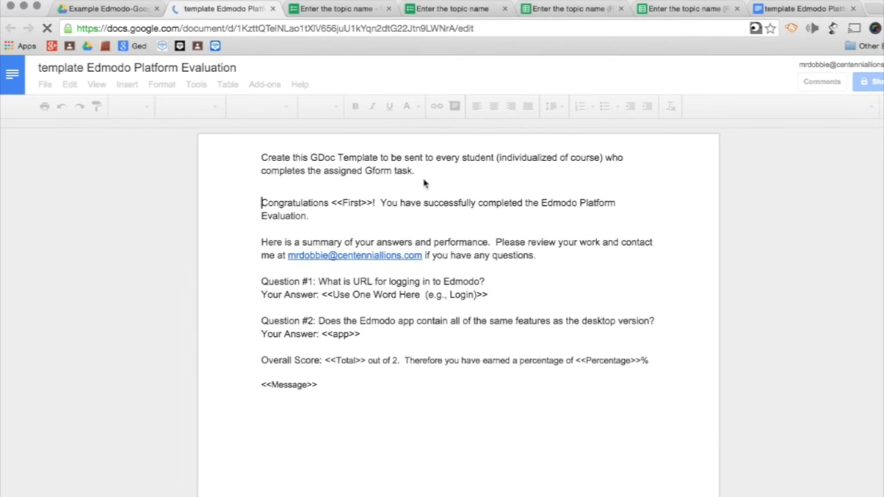
{"action": "left_click", "coordinate": [83, 9]}
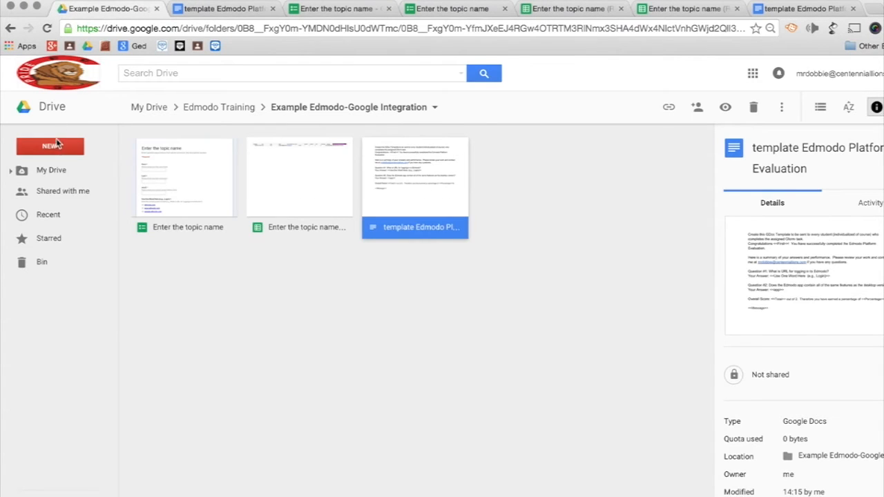
{"action": "left_click", "coordinate": [58, 143]}
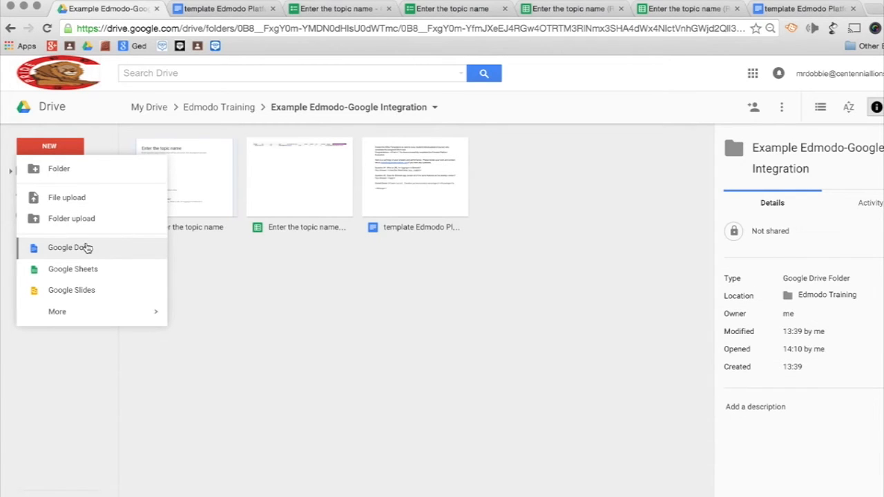
{"action": "left_click", "coordinate": [227, 10]}
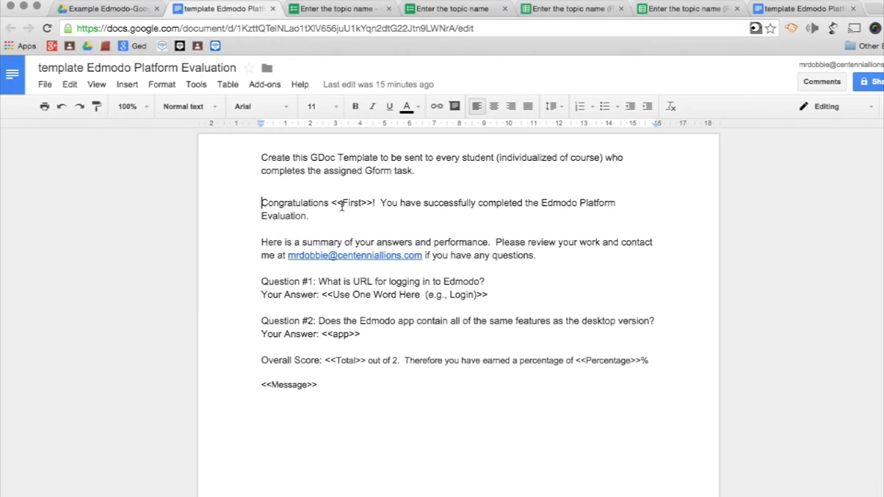
{"action": "left_click_drag", "start_coordinate": [342, 205], "coordinate": [331, 205]}
{"action": "left_click", "coordinate": [373, 202]}
{"action": "left_click_drag", "start_coordinate": [372, 202], "coordinate": [360, 203]}
{"action": "left_click", "coordinate": [347, 172]}
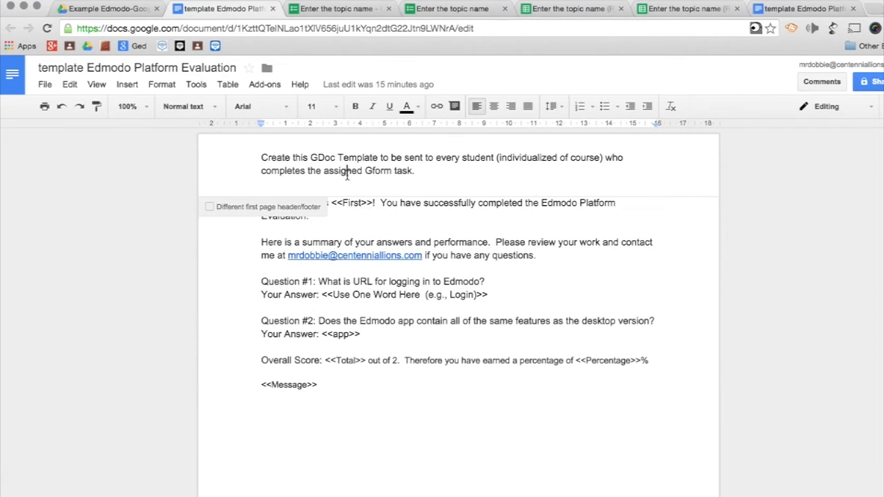
{"action": "left_click", "coordinate": [458, 234]}
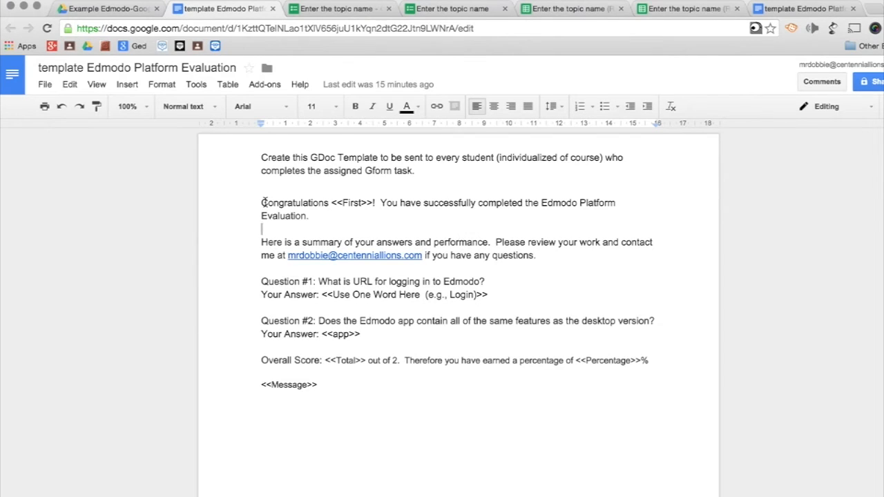
{"action": "left_click_drag", "start_coordinate": [332, 203], "coordinate": [373, 203]}
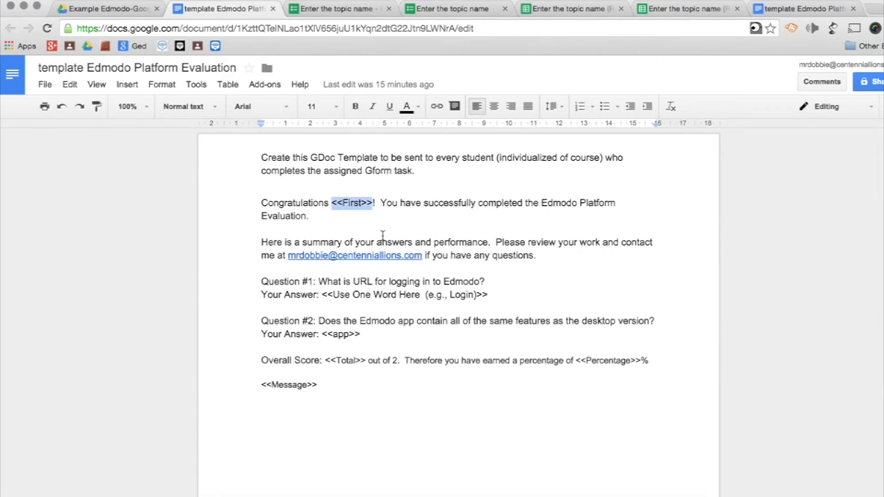
{"action": "left_click", "coordinate": [675, 11]}
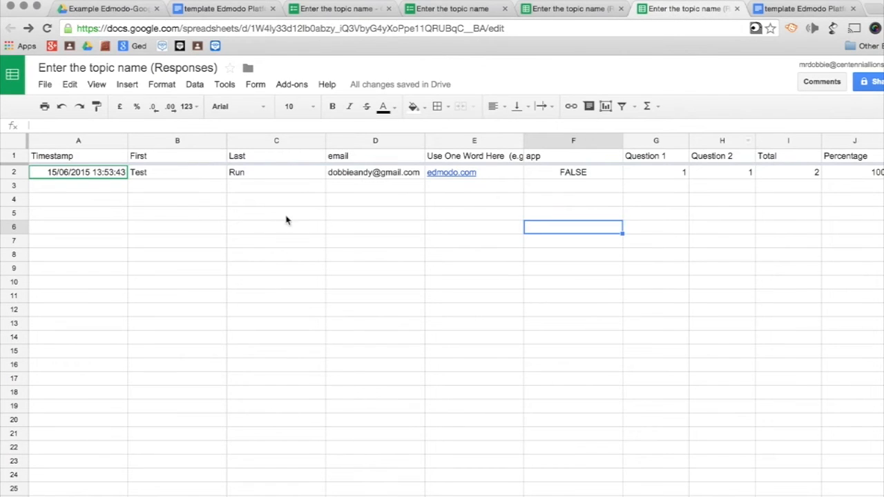
{"action": "left_click", "coordinate": [163, 161]}
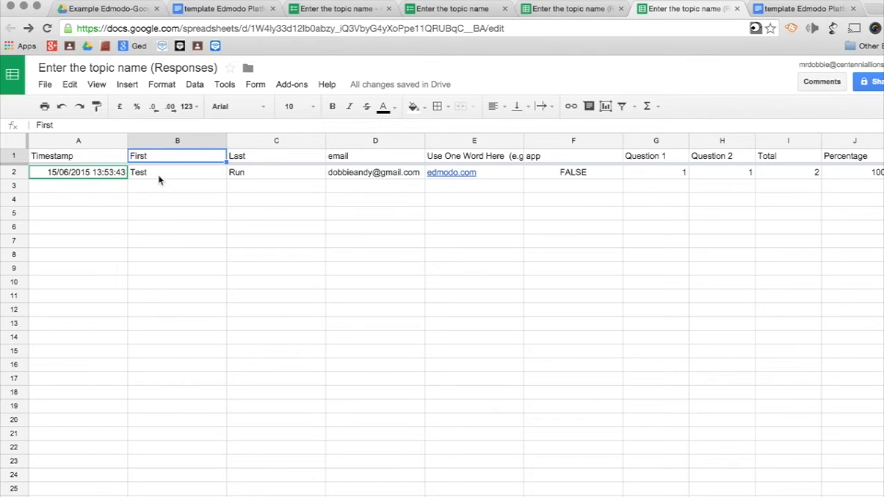
{"action": "left_click", "coordinate": [210, 10]}
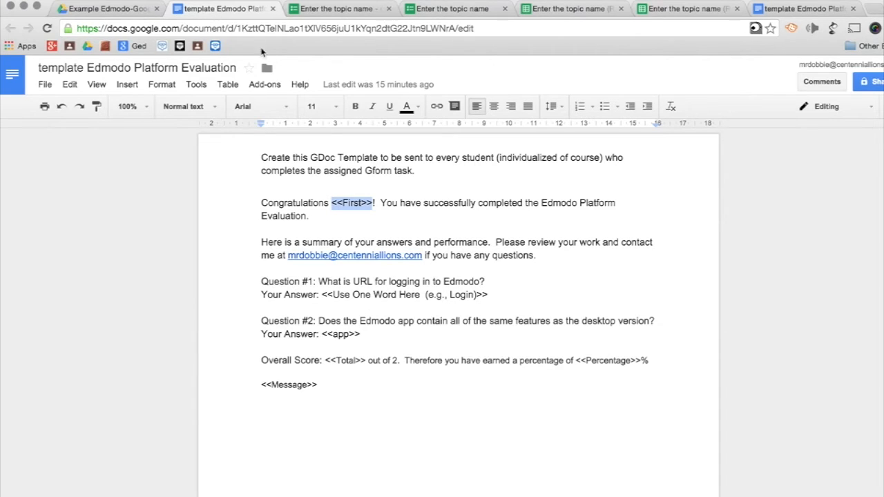
{"action": "left_click", "coordinate": [448, 242]}
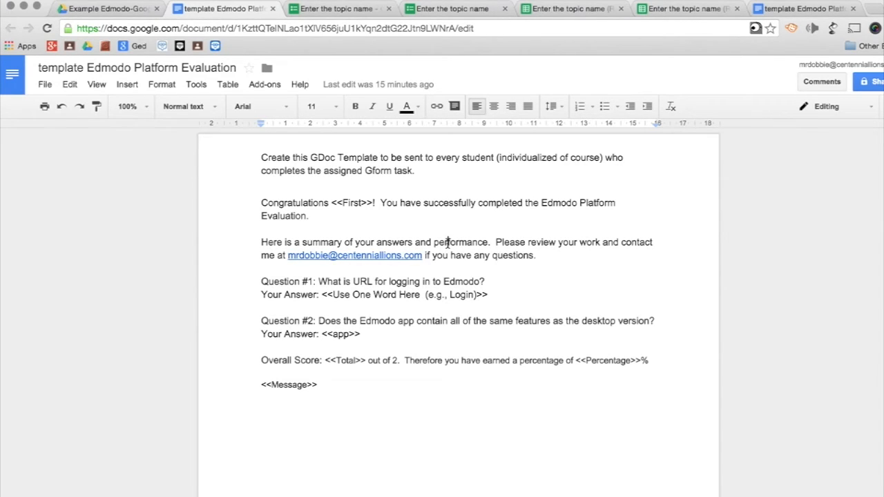
- Review the template's question texts and the <<app>>, <<Total>> and <<Percentage>> merge tags
{"action": "left_click_drag", "start_coordinate": [495, 282], "coordinate": [261, 281]}
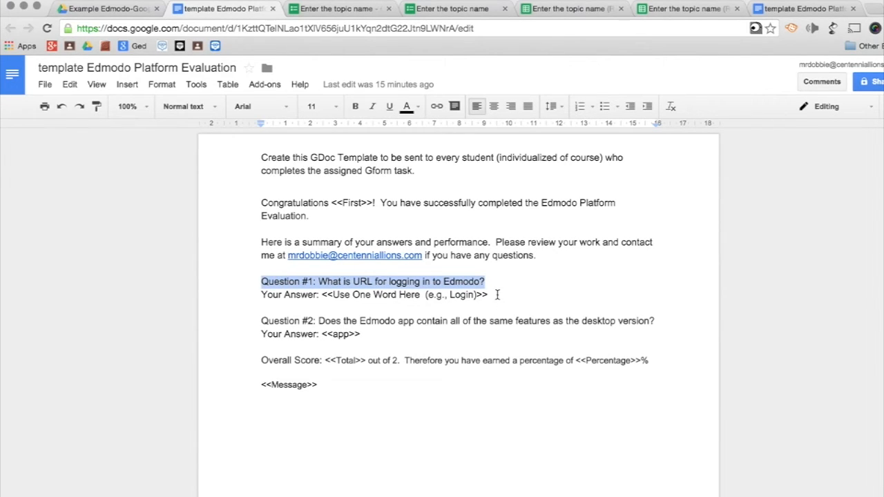
{"action": "left_click_drag", "start_coordinate": [495, 295], "coordinate": [321, 295]}
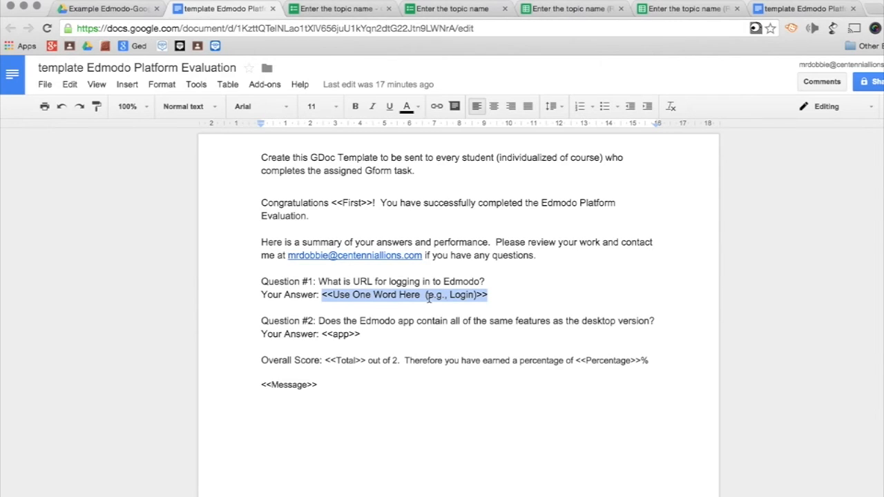
{"action": "left_click", "coordinate": [374, 333]}
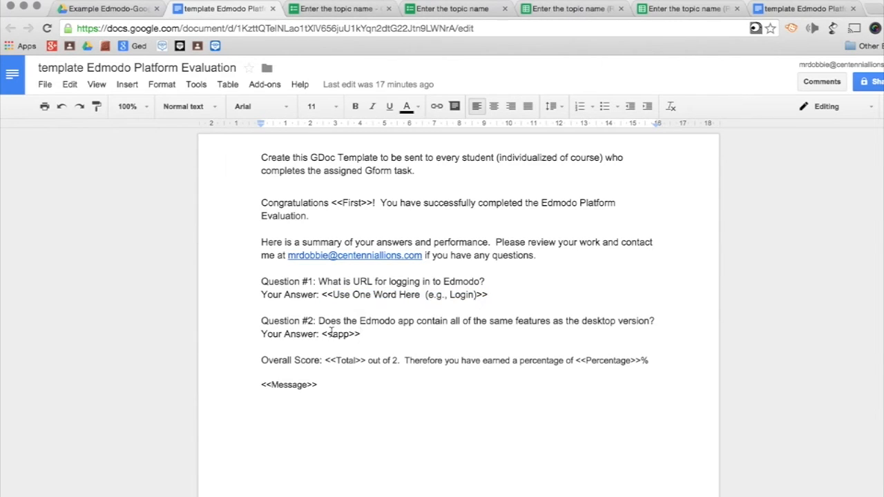
{"action": "left_click_drag", "start_coordinate": [316, 319], "coordinate": [620, 315]}
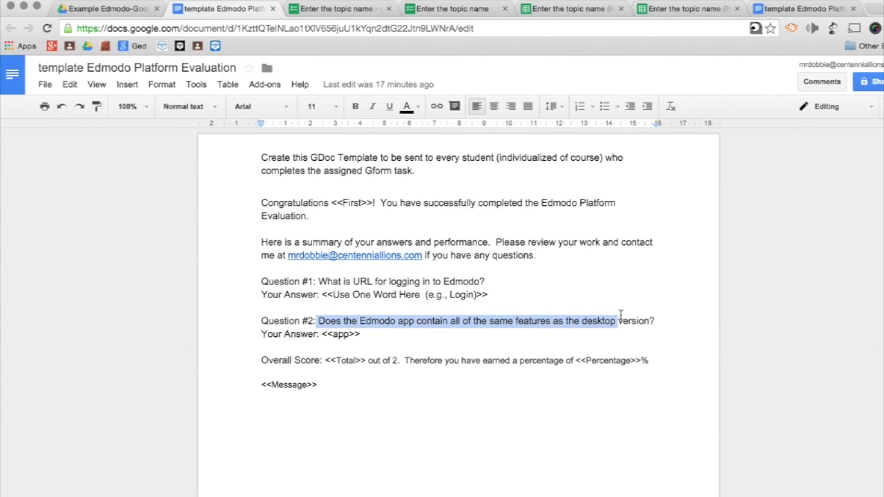
{"action": "left_click_drag", "start_coordinate": [322, 334], "coordinate": [360, 335]}
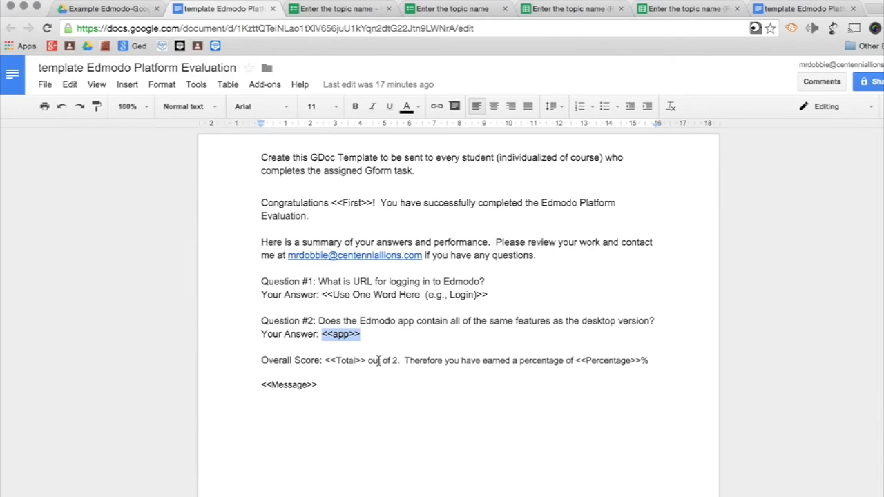
{"action": "left_click_drag", "start_coordinate": [324, 361], "coordinate": [368, 361]}
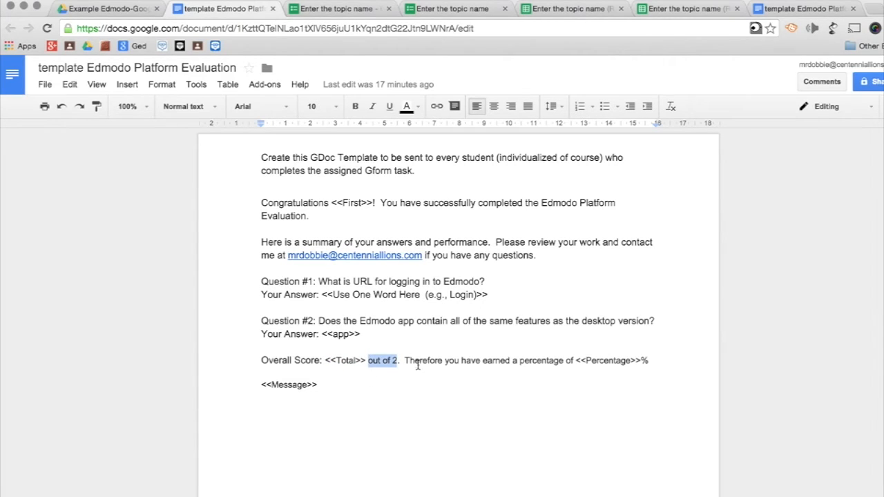
{"action": "left_click_drag", "start_coordinate": [404, 360], "coordinate": [577, 364]}
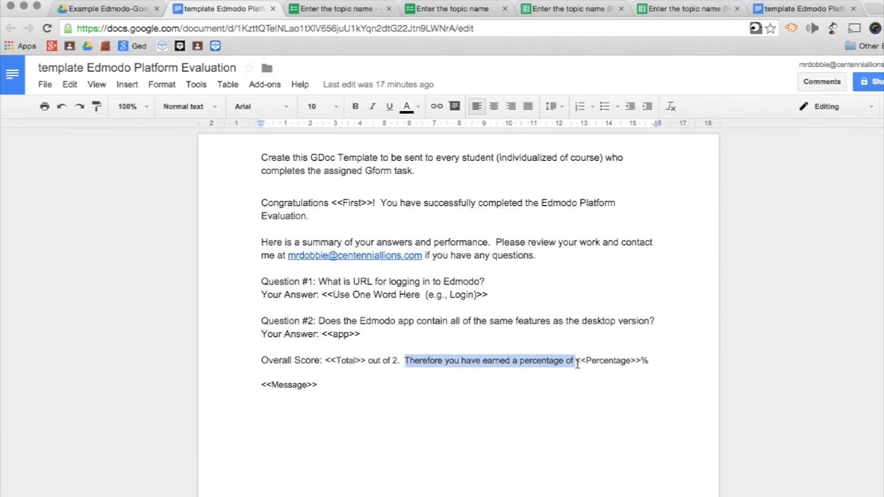
{"action": "left_click_drag", "start_coordinate": [634, 359], "coordinate": [582, 359]}
{"action": "left_click", "coordinate": [677, 10]}
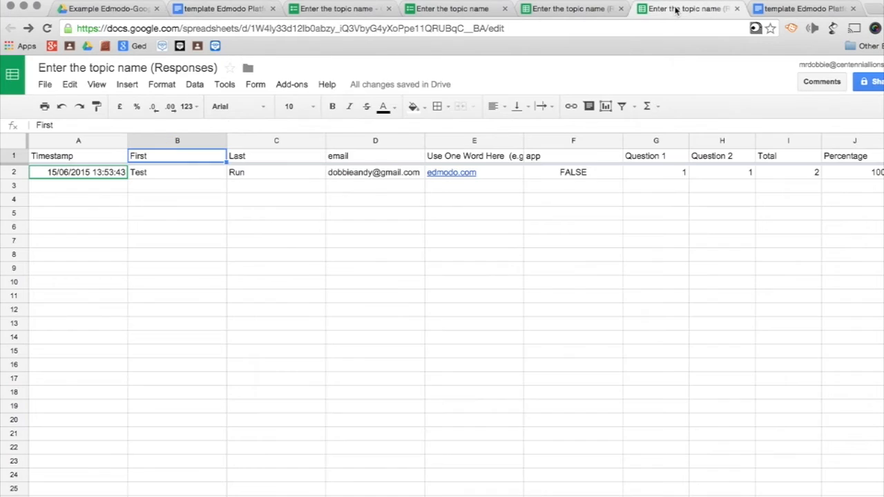
{"action": "scroll", "coordinate": [811, 223], "scroll_direction": "right", "scroll_amount": 4}
{"action": "left_click", "coordinate": [659, 157]}
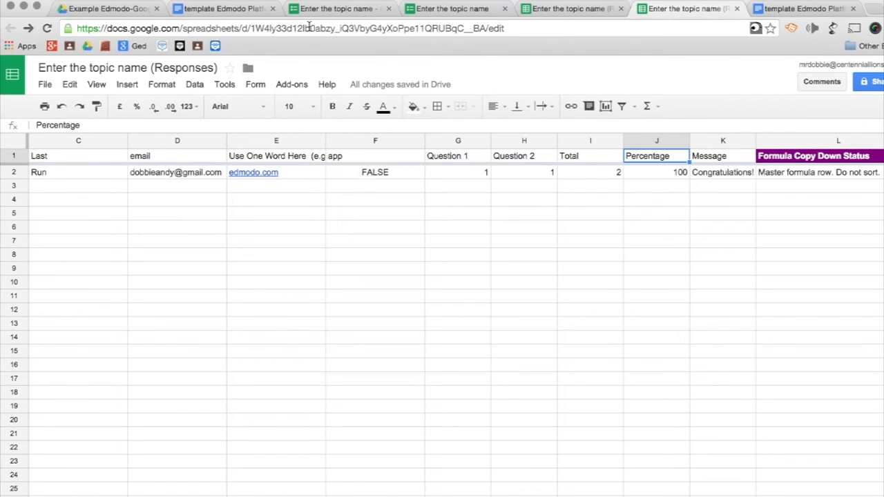
{"action": "left_click", "coordinate": [214, 11]}
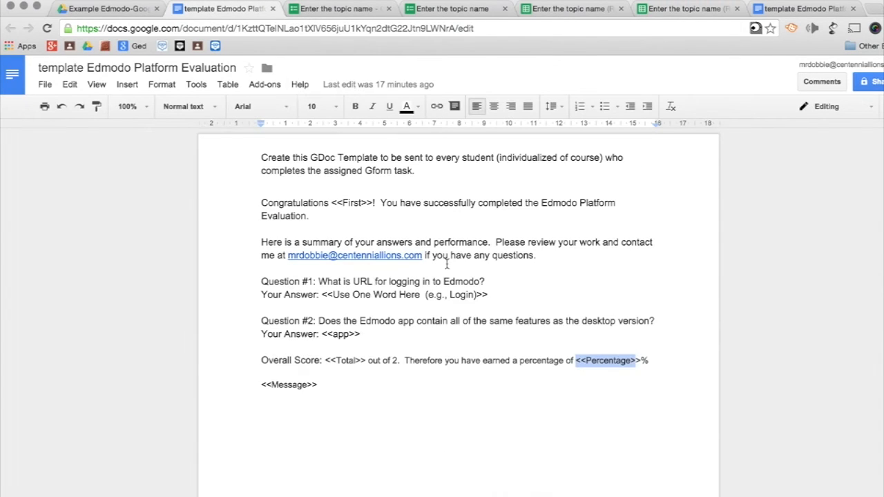
{"action": "left_click", "coordinate": [437, 412]}
{"action": "left_click_drag", "start_coordinate": [320, 384], "coordinate": [265, 384]}
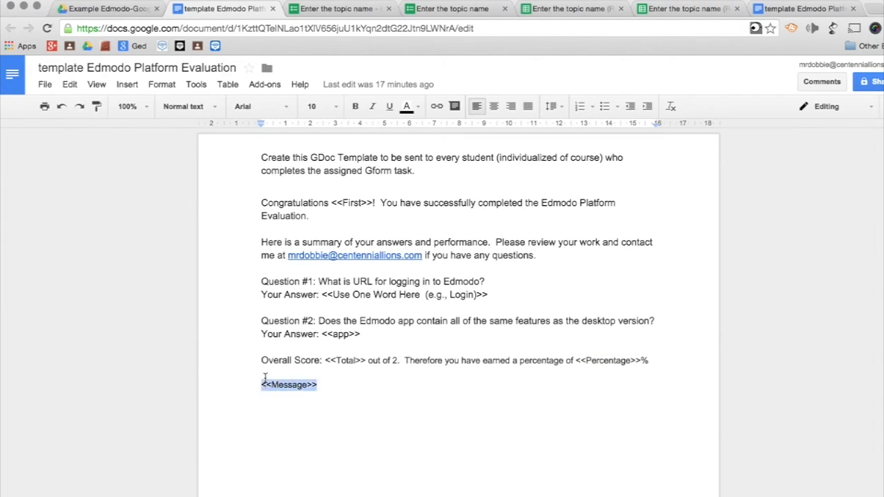
{"action": "left_click", "coordinate": [673, 9]}
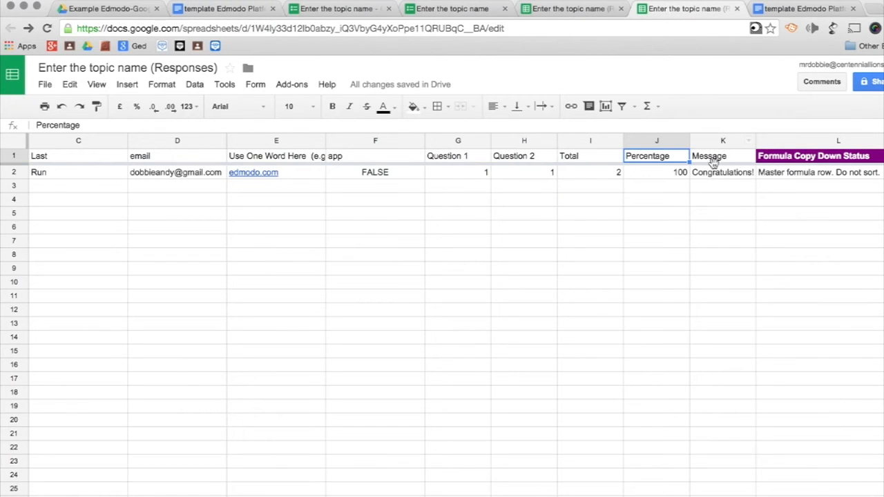
{"action": "left_click", "coordinate": [714, 175]}
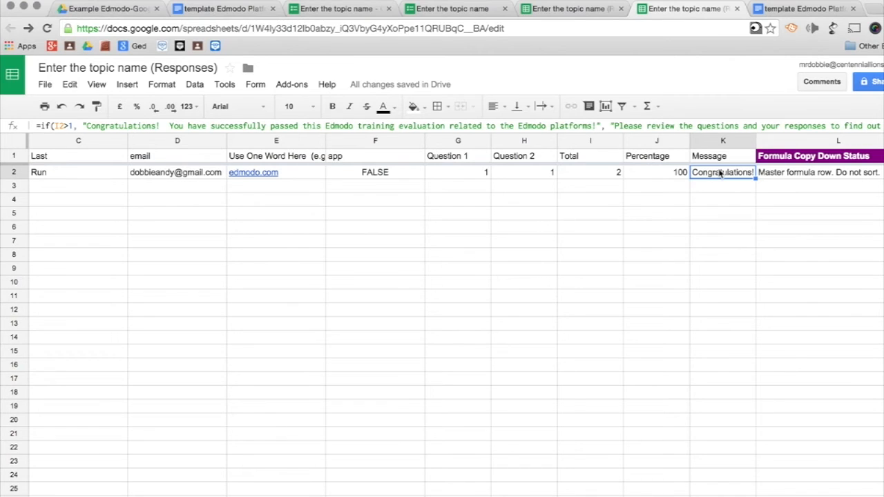
{"action": "left_click", "coordinate": [217, 8]}
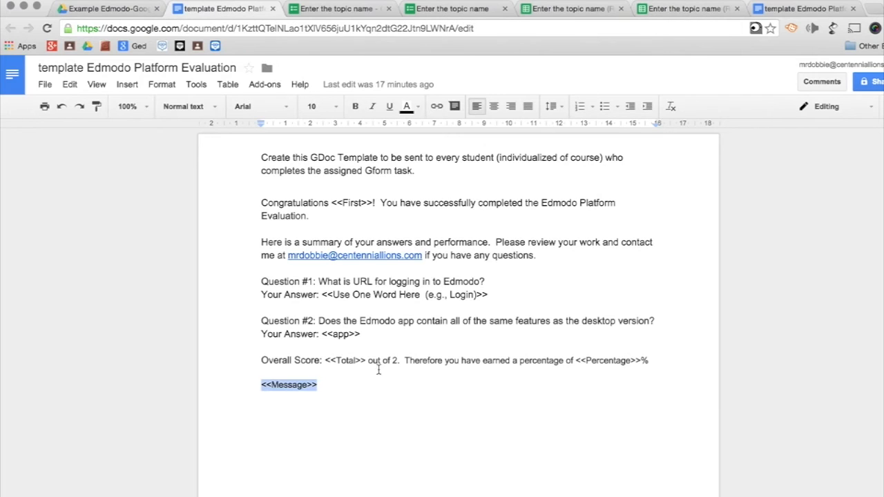
{"action": "left_click", "coordinate": [381, 371]}
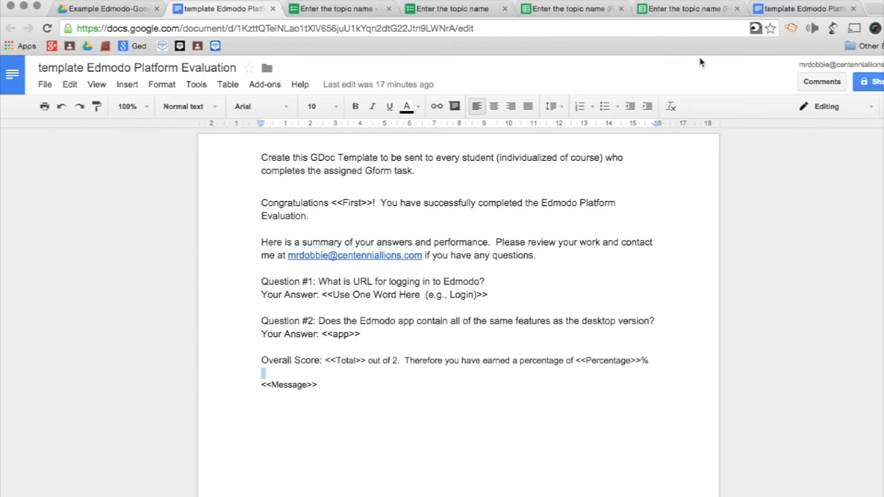
{"action": "left_click", "coordinate": [147, 11]}
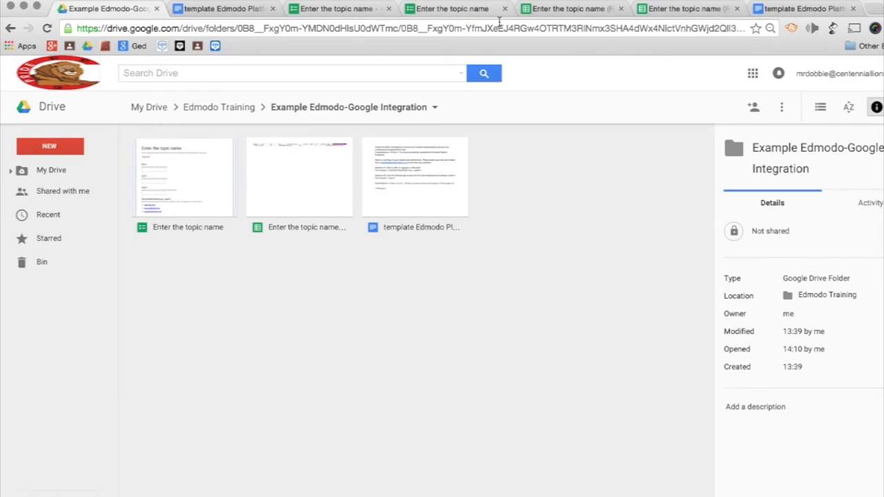
{"action": "left_click", "coordinate": [684, 11]}
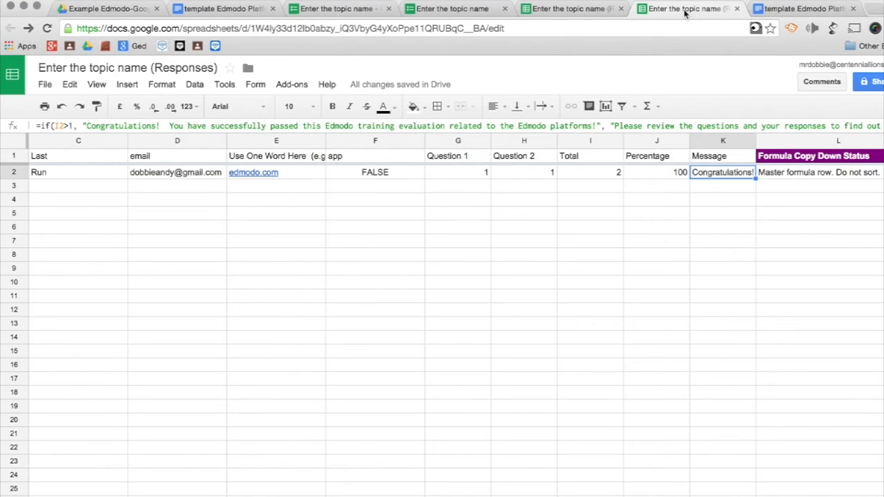
- Launch autoCrat from Add-ons and begin a new merge job
{"action": "left_click", "coordinate": [290, 85]}
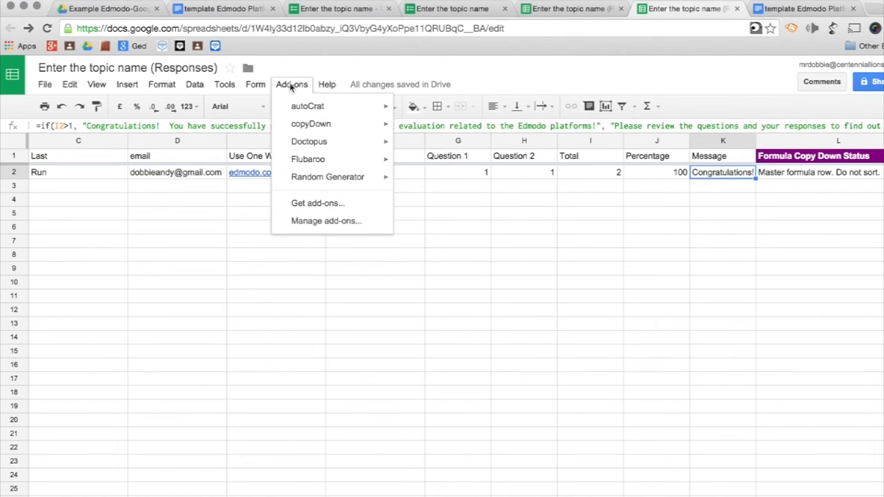
{"action": "mouse_move", "coordinate": [315, 106]}
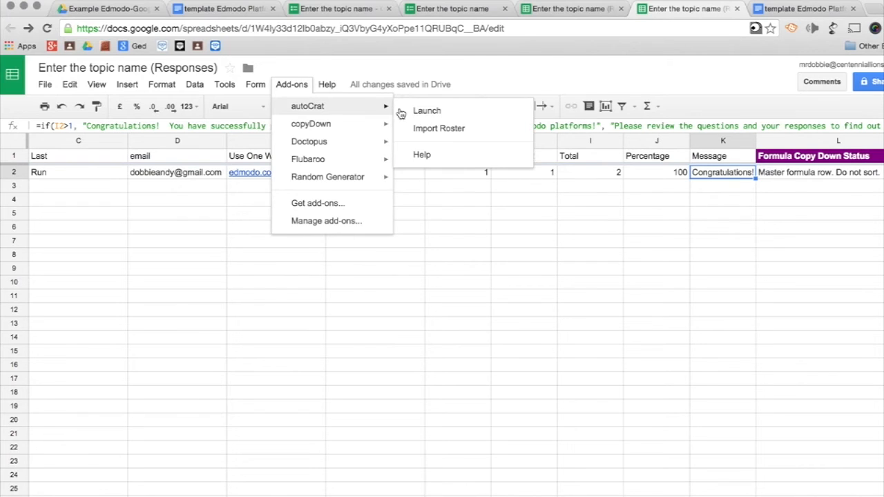
{"action": "left_click", "coordinate": [415, 111]}
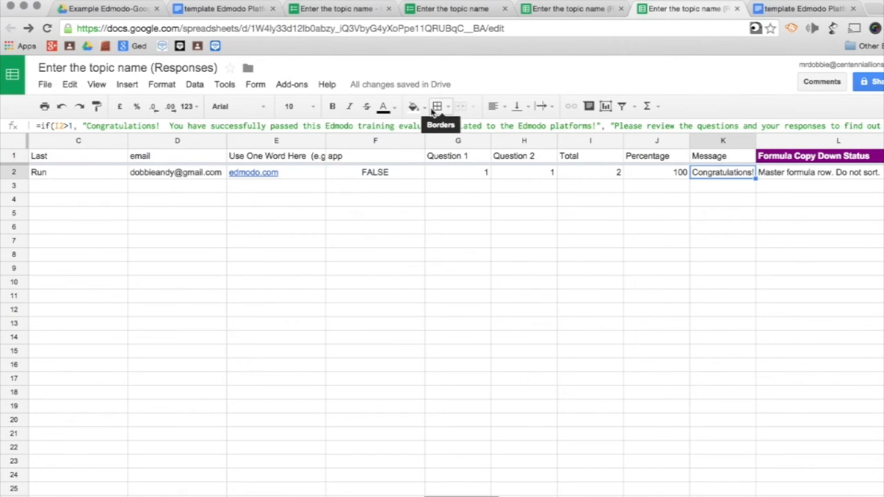
{"action": "key", "text": "ctrl+Home"}
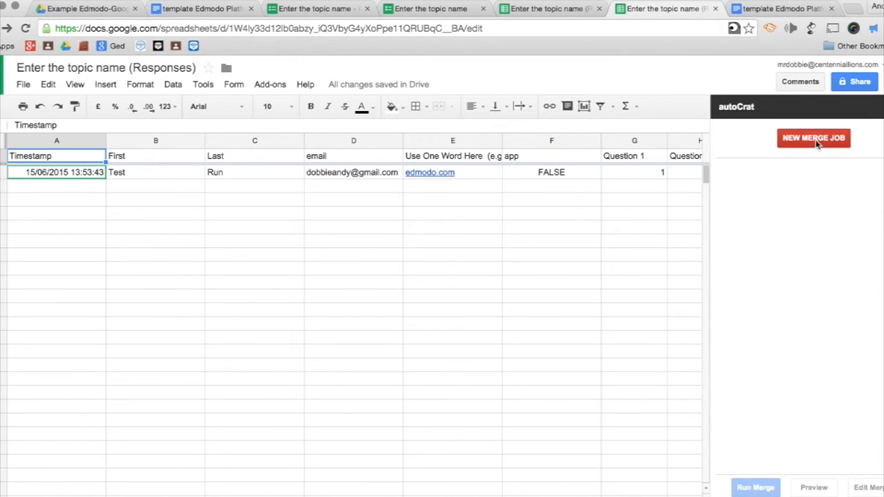
{"action": "left_click", "coordinate": [815, 141]}
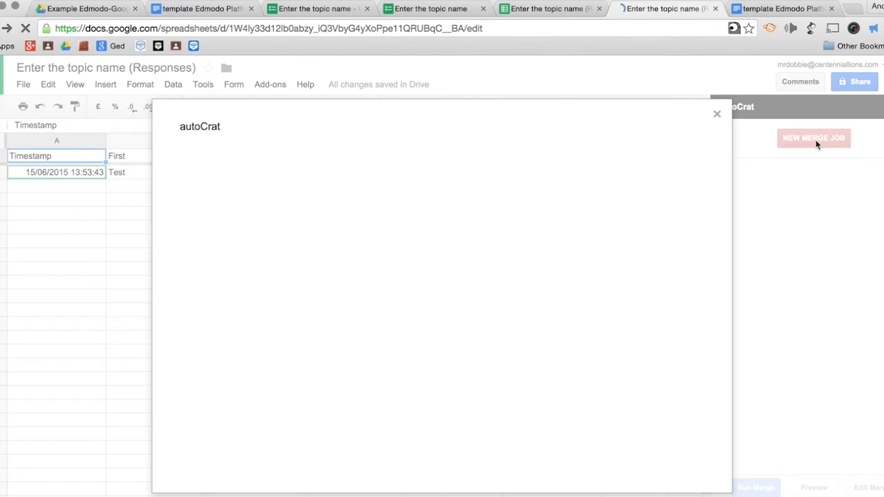
- Search Drive for 'template Edmodo Platform' and select that document as autoCrat's merge template
{"action": "left_click", "coordinate": [327, 214]}
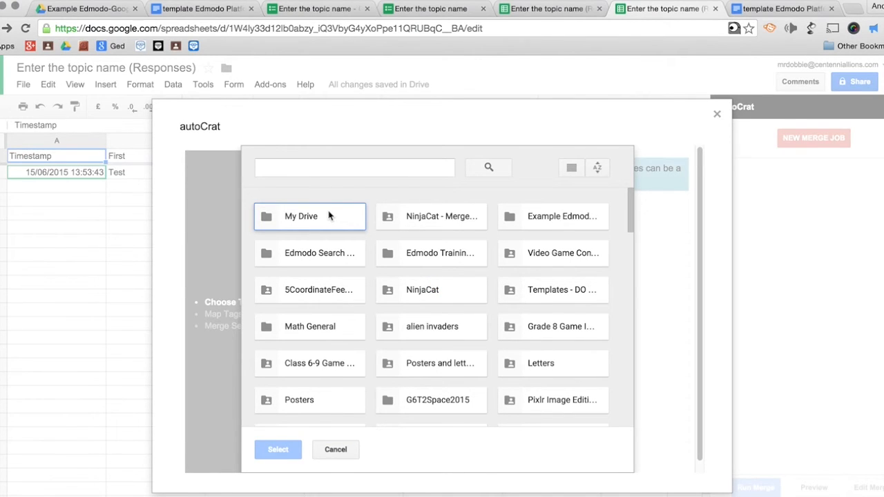
{"action": "left_click", "coordinate": [334, 169]}
{"action": "type", "text": "template"}
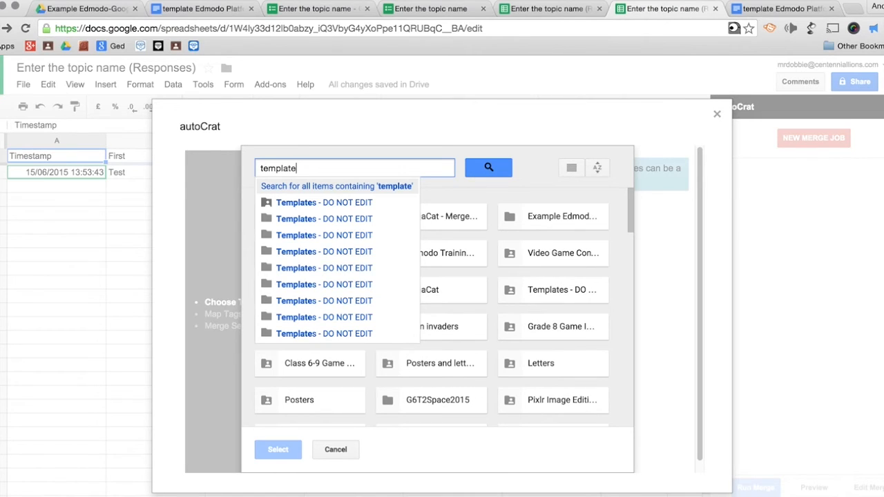
{"action": "type", "text": " Edmodo"}
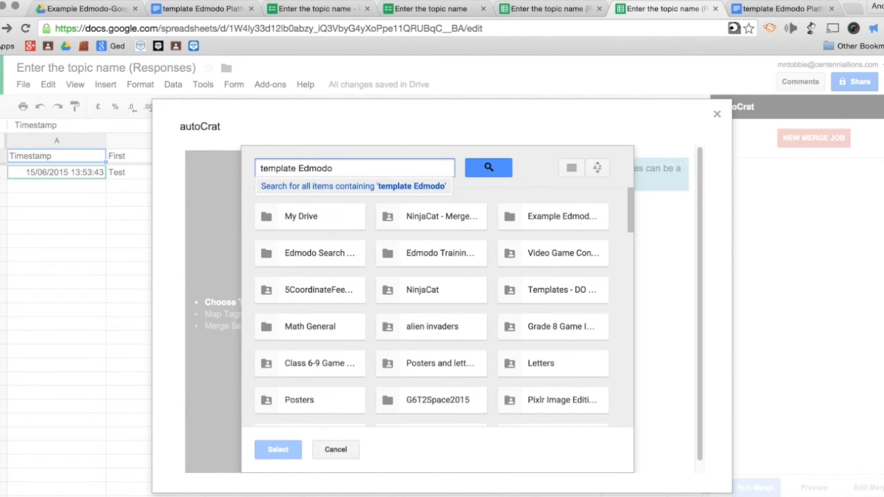
{"action": "type", "text": " Plat"}
{"action": "key", "text": "BackSpace"}
{"action": "key", "text": "BackSpace"}
{"action": "type", "text": "lat"}
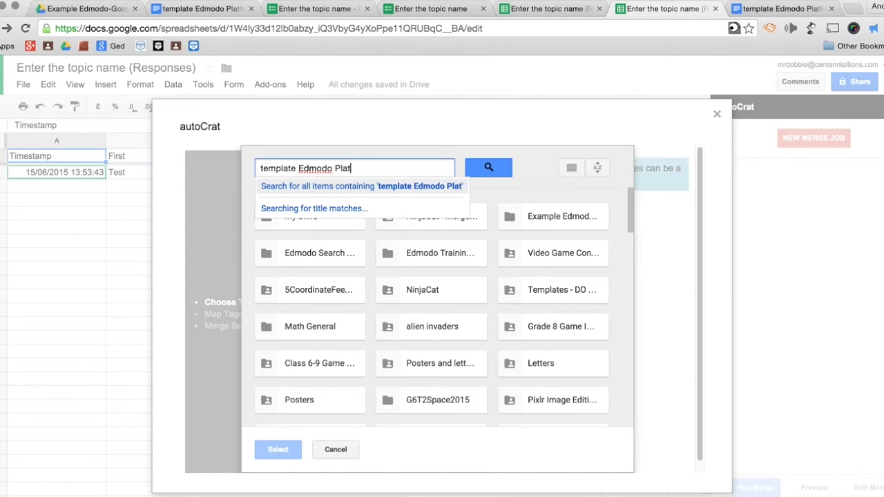
{"action": "type", "text": "form"}
{"action": "key", "text": "Return"}
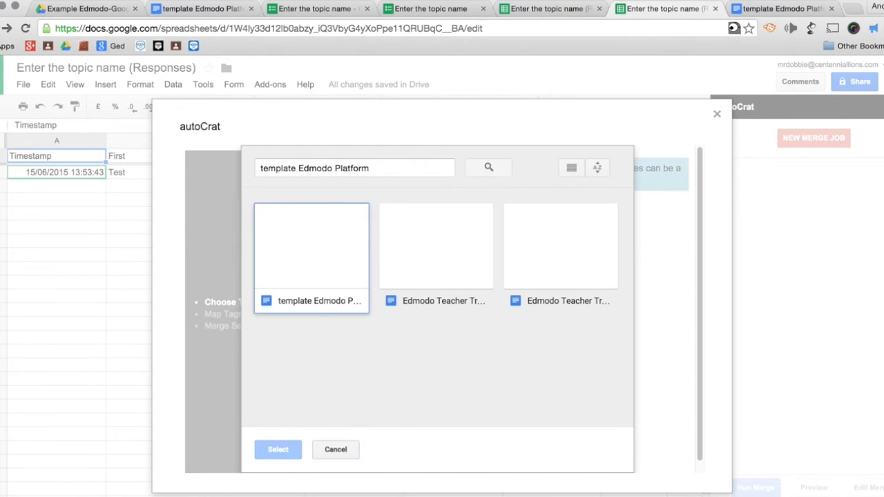
{"action": "left_click", "coordinate": [343, 254]}
{"action": "left_click", "coordinate": [278, 449]}
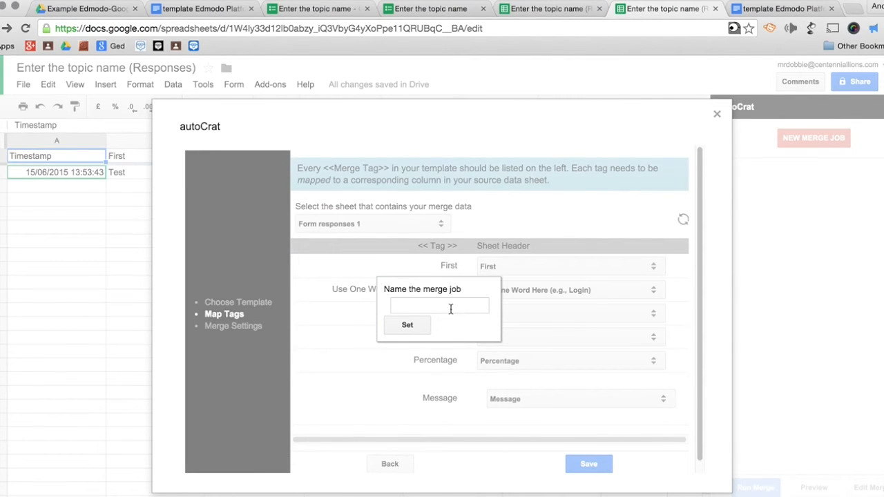
- Name the autoCrat merge job Edmodo Platform Template and save the tag-to-column mappings
{"action": "left_click", "coordinate": [450, 309]}
{"action": "type", "text": "Edmodo"}
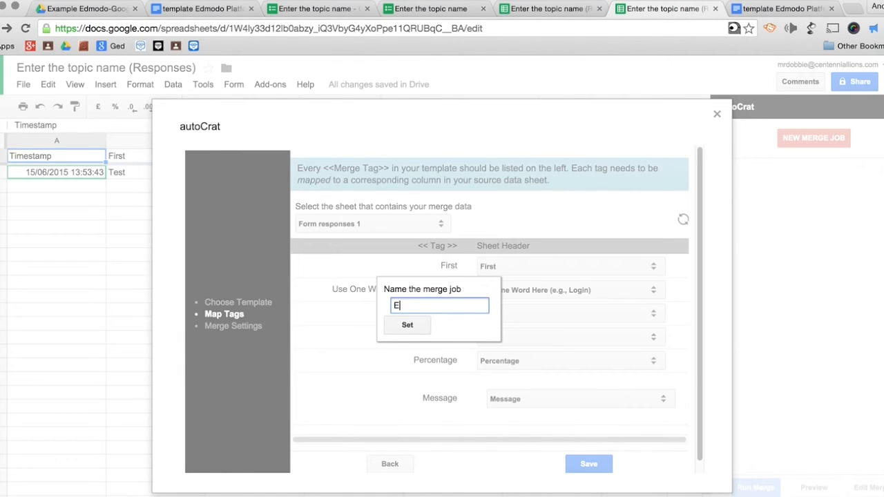
{"action": "type", "text": "form"}
{"action": "type", "text": "Template"}
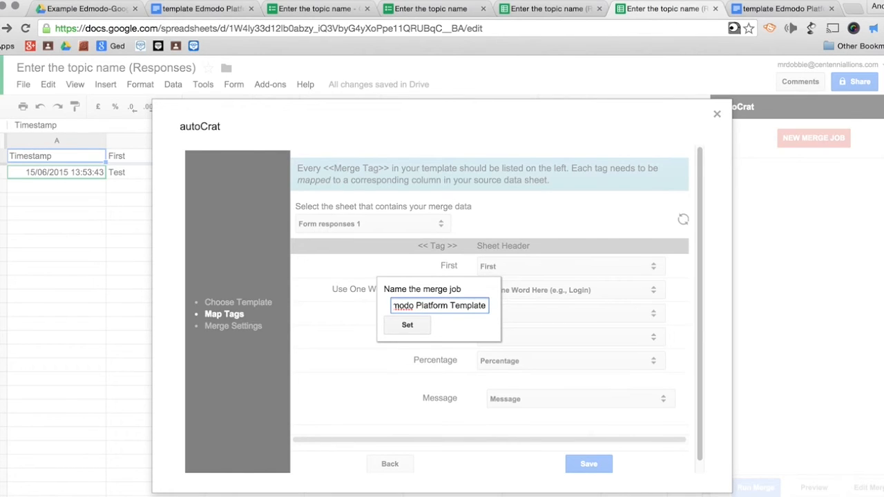
{"action": "left_click", "coordinate": [416, 329]}
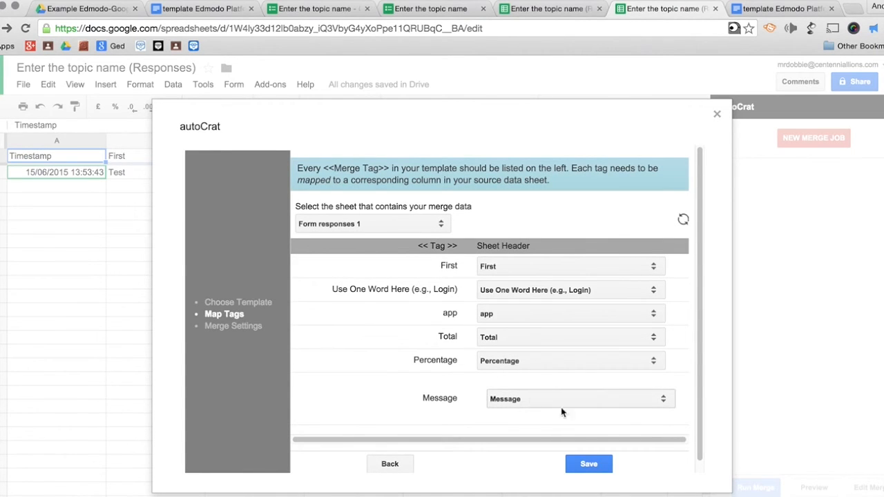
{"action": "left_click", "coordinate": [587, 464]}
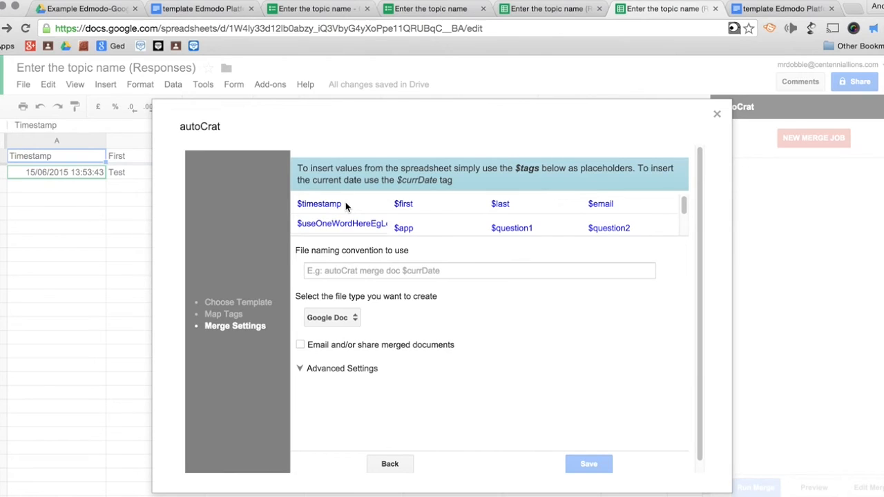
- Name merged Docs '$timestamp $first Edmodo Platform Assignment' and turn on emailing the merged documents
{"action": "left_click_drag", "start_coordinate": [345, 202], "coordinate": [325, 270]}
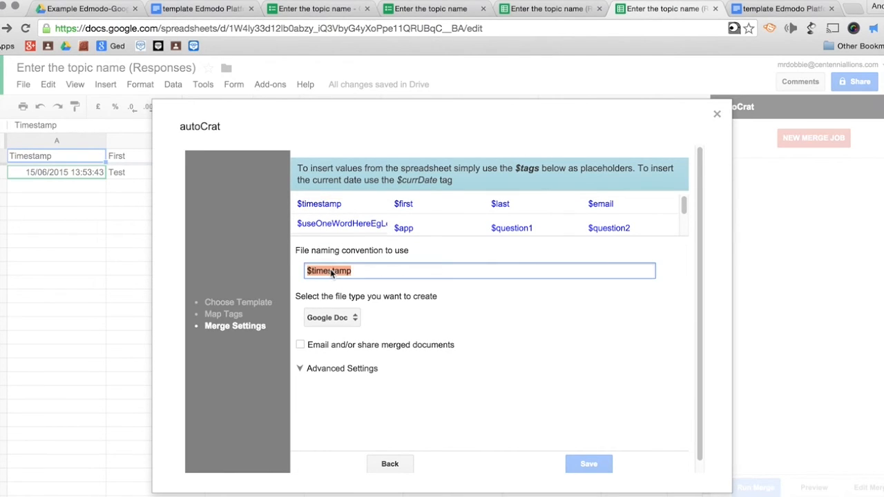
{"action": "left_click", "coordinate": [365, 270]}
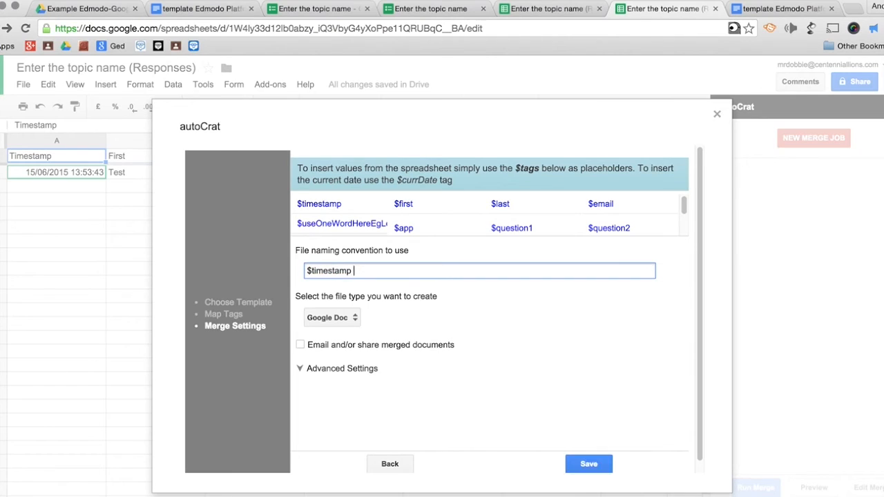
{"action": "left_click_drag", "start_coordinate": [419, 205], "coordinate": [387, 273]}
{"action": "left_click", "coordinate": [387, 273]}
{"action": "type", "text": "Edmodo Platform Assignment"}
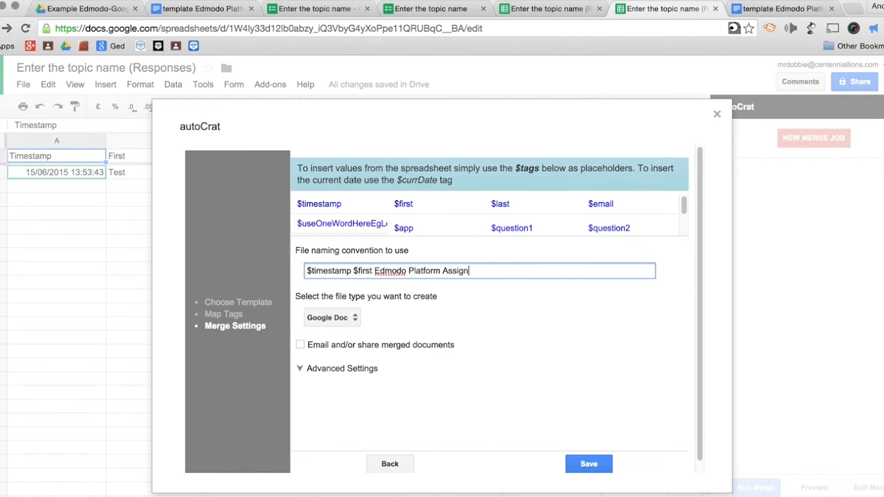
{"action": "left_click", "coordinate": [301, 344]}
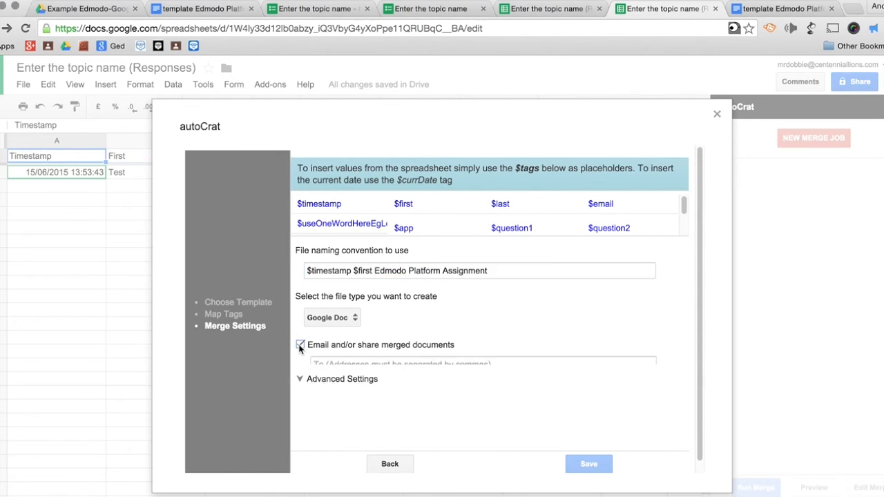
- Address the merge email to $email with subject 'Edmodo Platform Assignment'
{"action": "scroll", "coordinate": [299, 349], "scroll_direction": "down", "scroll_amount": 2}
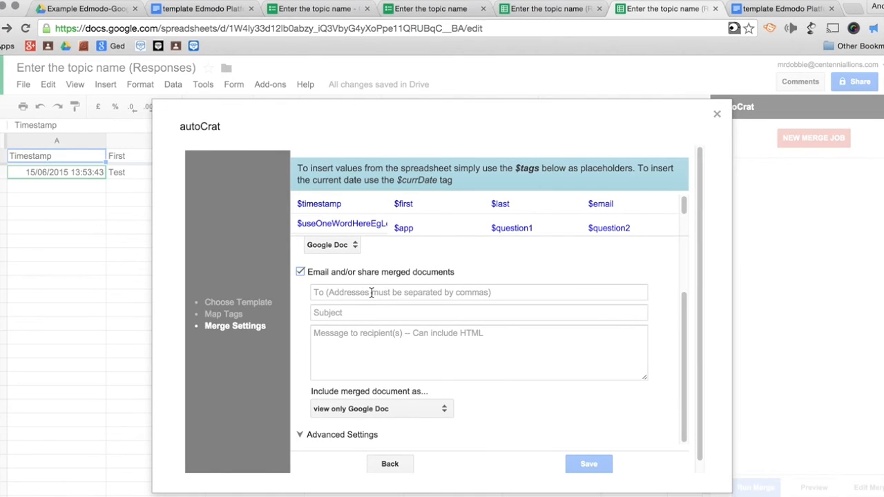
{"action": "left_click_drag", "start_coordinate": [621, 203], "coordinate": [370, 297]}
{"action": "left_click", "coordinate": [613, 204]}
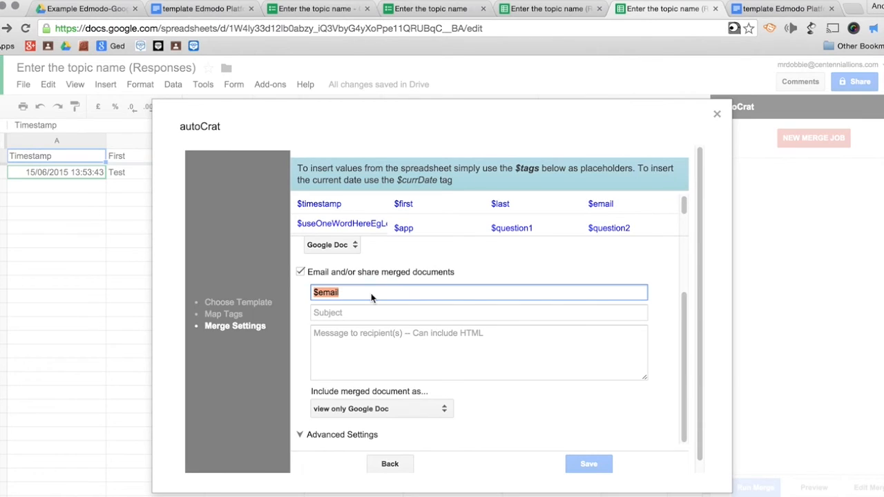
{"action": "left_click", "coordinate": [371, 293]}
{"action": "left_click", "coordinate": [369, 313]}
{"action": "type", "text": "E"}
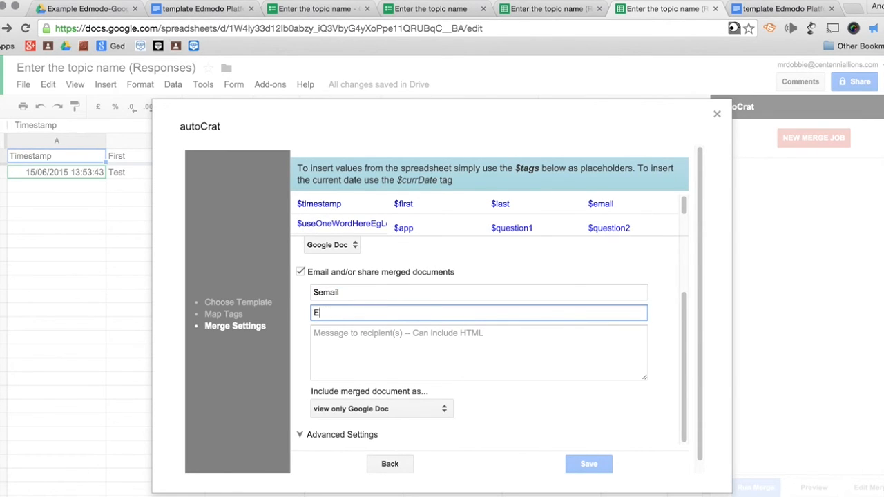
{"action": "type", "text": "dmodo Platform Assignment"}
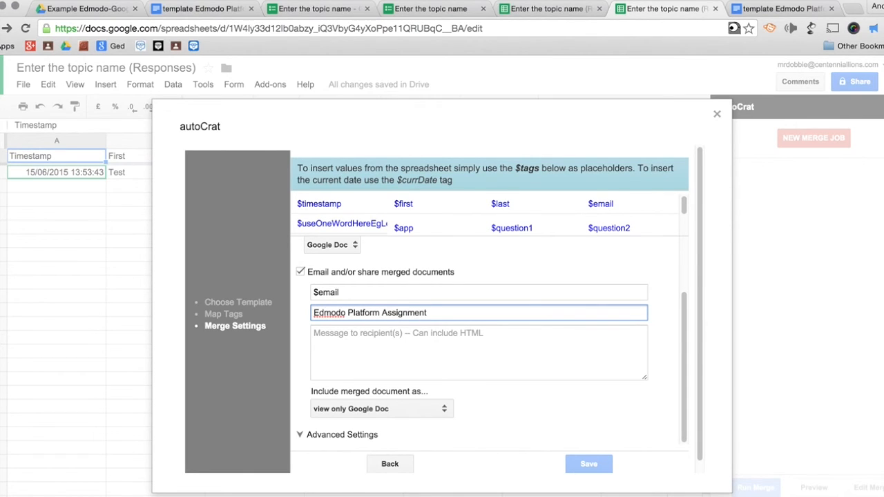
- Write the body 'Congratulations $first! You have completed the Edmodo Platform assignment.' plus a note about the attached GDoc
{"action": "left_click", "coordinate": [357, 351]}
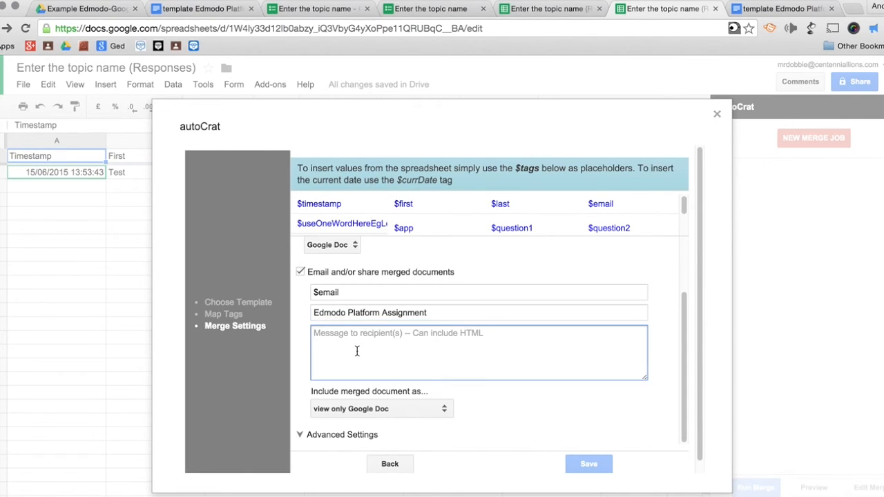
{"action": "type", "text": "Congar"}
{"action": "key", "text": "BackSpace"}
{"action": "key", "text": "BackSpace"}
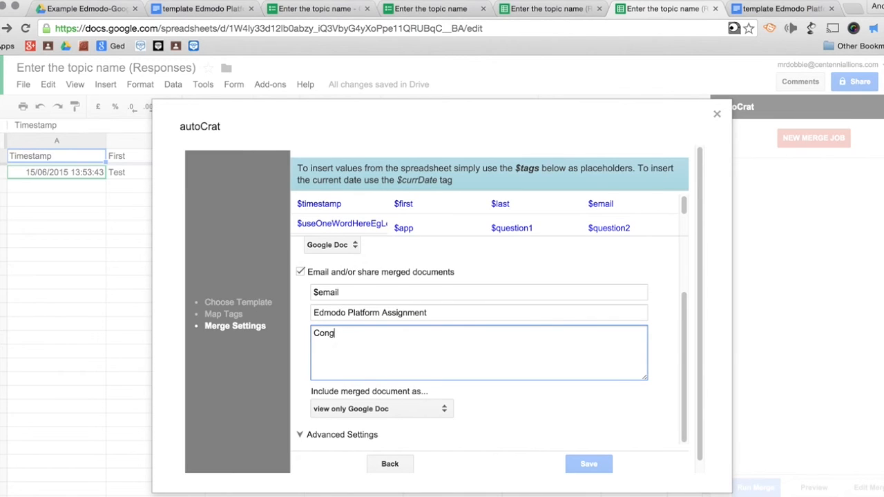
{"action": "type", "text": "ratulations"}
{"action": "left_click_drag", "start_coordinate": [423, 204], "coordinate": [399, 335]}
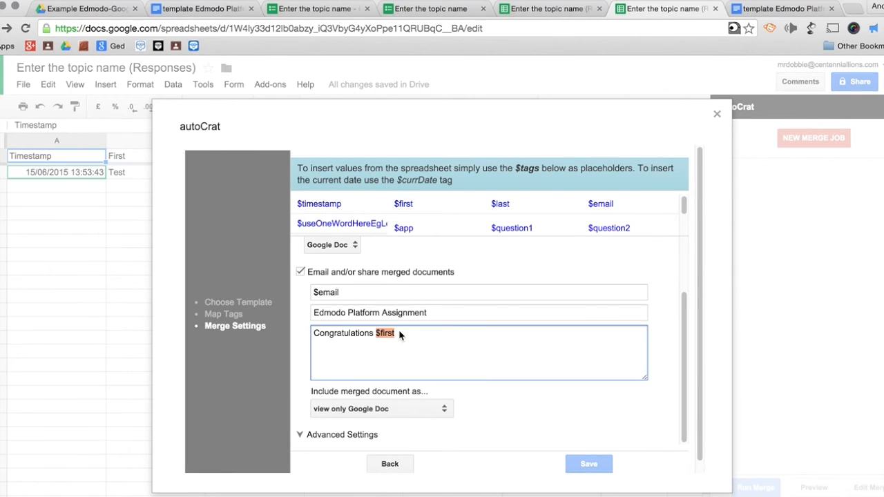
{"action": "left_click", "coordinate": [399, 334]}
{"action": "type", "text": "!You have completed te"}
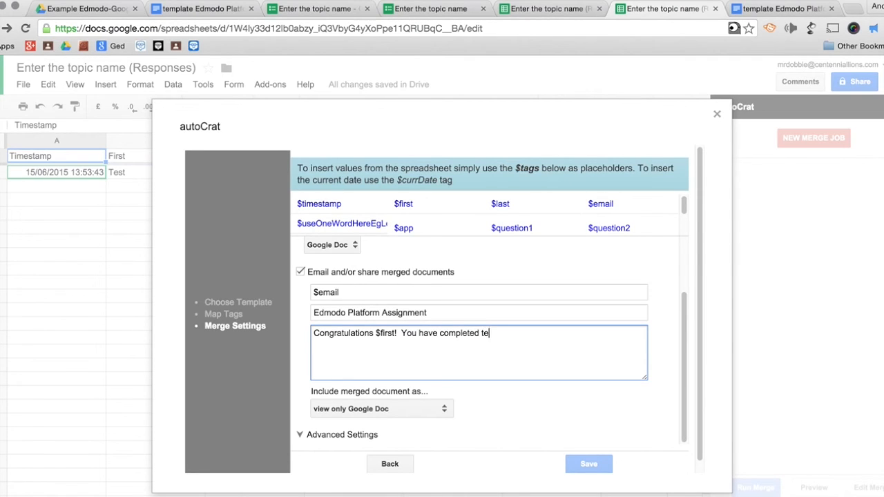
{"action": "type", "text": "n"}
{"action": "key", "text": "BackSpace"}
{"action": "key", "text": "BackSpace"}
{"action": "type", "text": "he Edmodo Platform"}
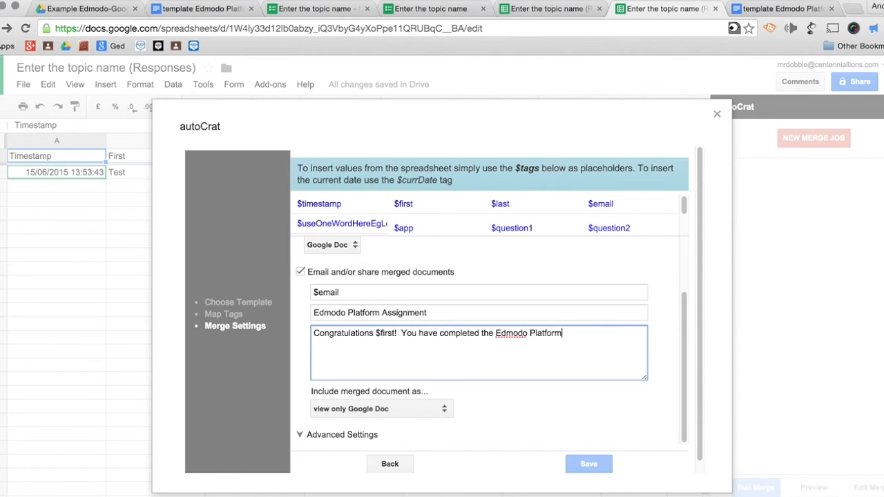
{"action": "type", "text": " ass"}
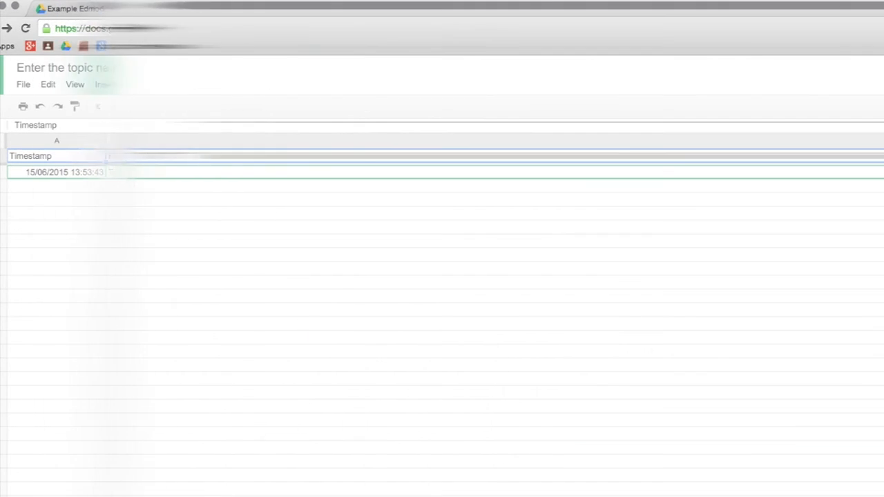
{"action": "type", "text": "ignment."}
{"action": "key", "text": "Return"}
{"action": "type", "text": "Please "}
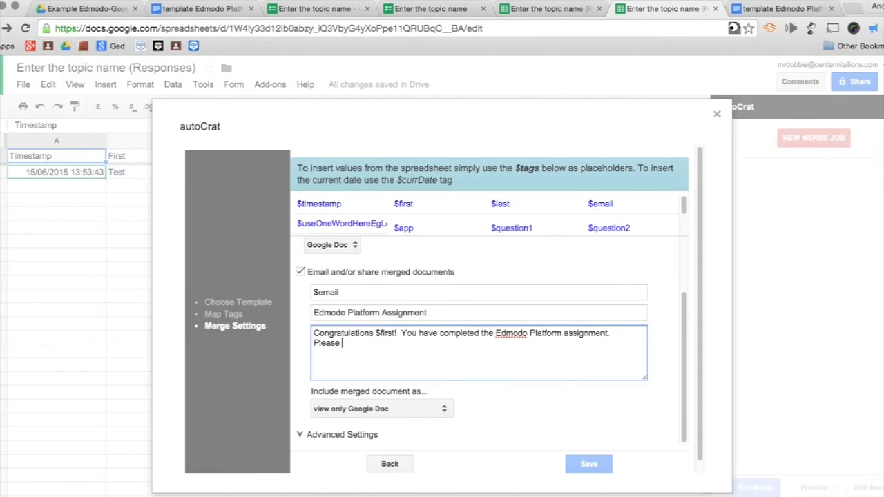
{"action": "type", "text": "review the attache"}
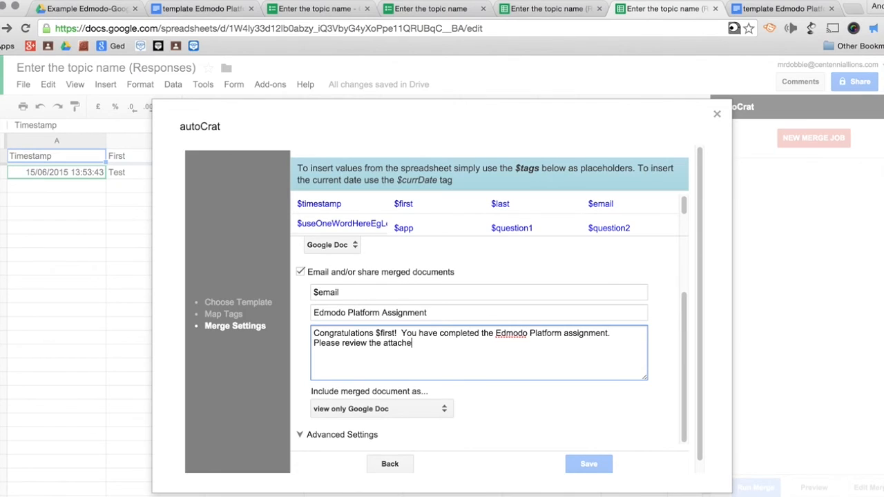
{"action": "type", "text": "d GDoc with a summary of you"}
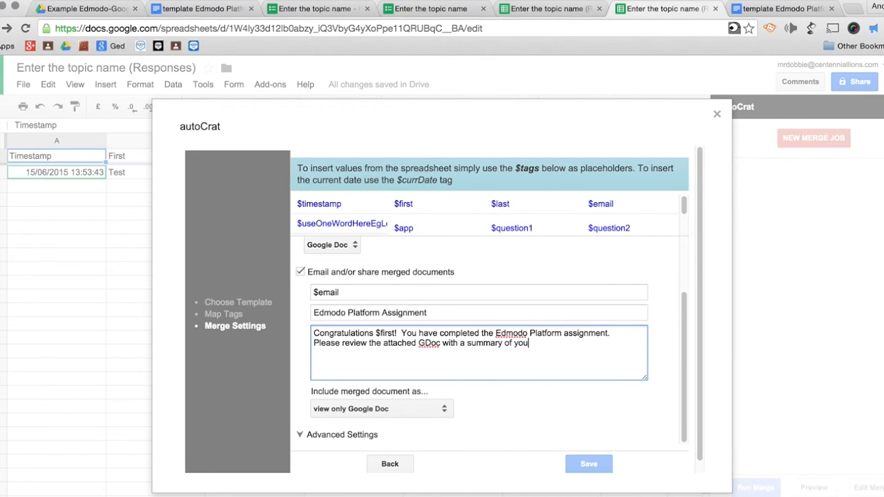
{"action": "type", "text": "r work and results."}
- Review the advanced merge options, confirm the $email recipient, and save the merge job
{"action": "scroll", "coordinate": [310, 385], "scroll_direction": "down", "scroll_amount": 1}
{"action": "left_click", "coordinate": [300, 424]}
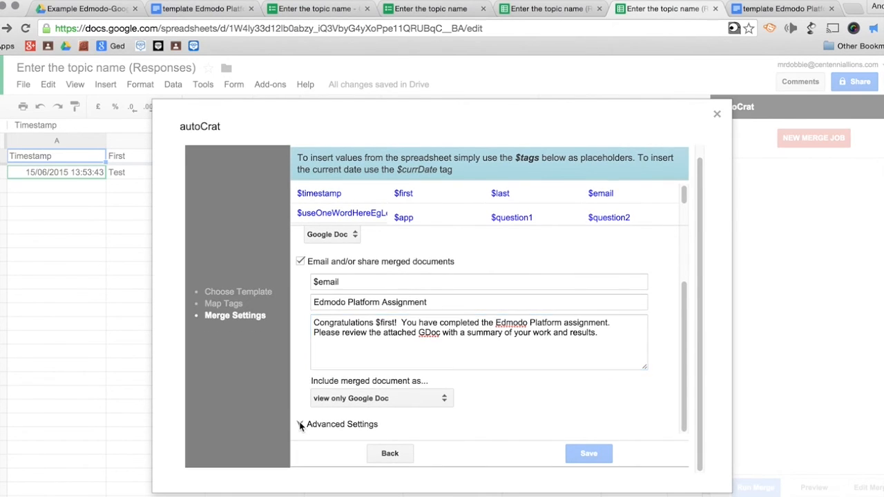
{"action": "scroll", "coordinate": [299, 423], "scroll_direction": "down", "scroll_amount": 5}
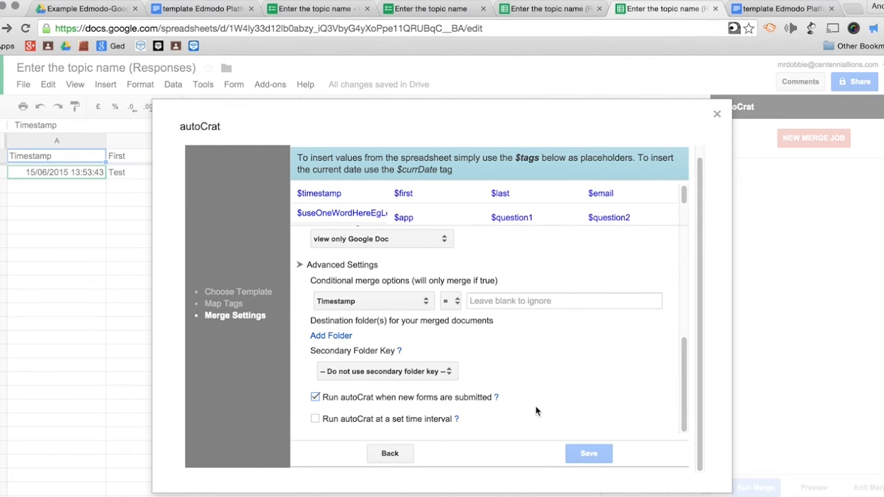
{"action": "scroll", "coordinate": [535, 411], "scroll_direction": "up", "scroll_amount": 5}
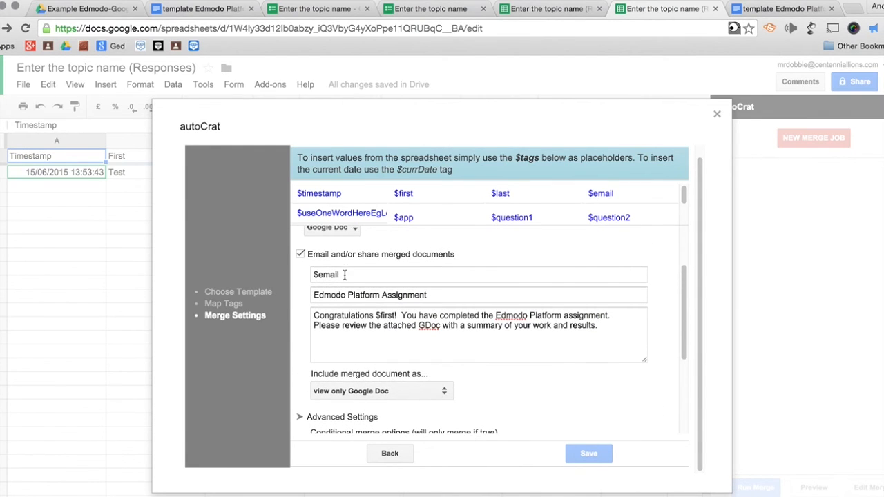
{"action": "left_click", "coordinate": [343, 275]}
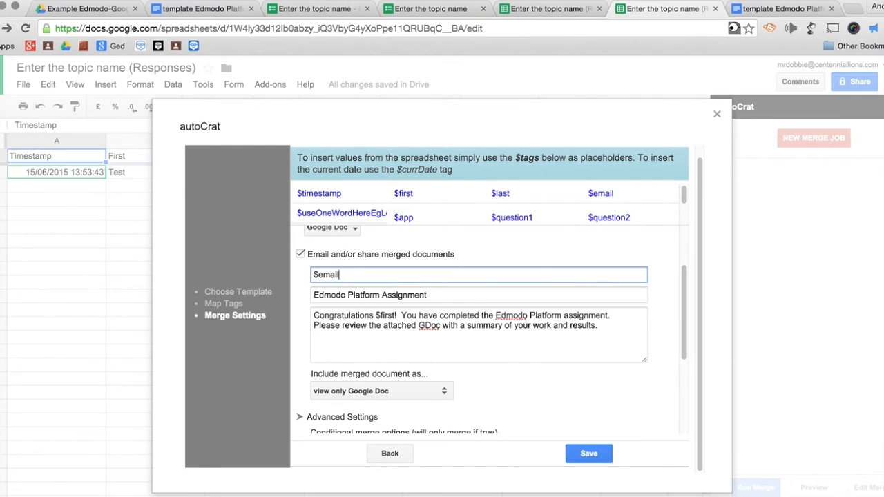
{"action": "scroll", "coordinate": [560, 397], "scroll_direction": "down", "scroll_amount": 5}
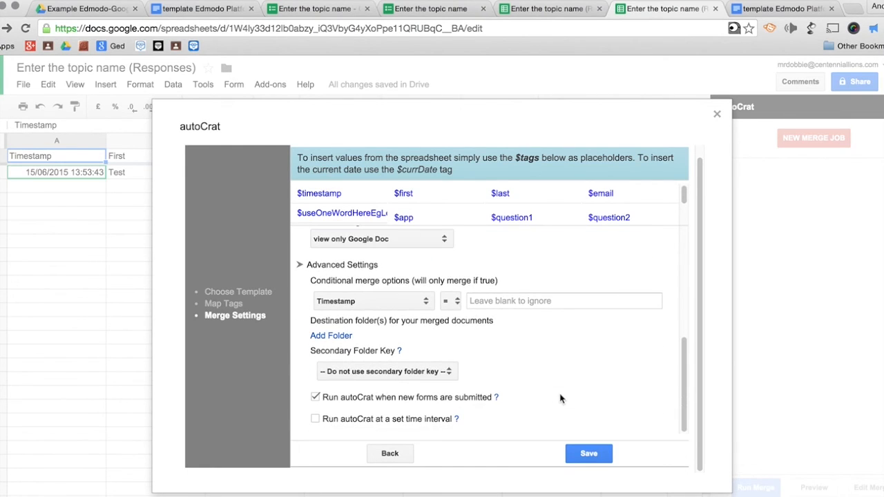
{"action": "left_click", "coordinate": [598, 453]}
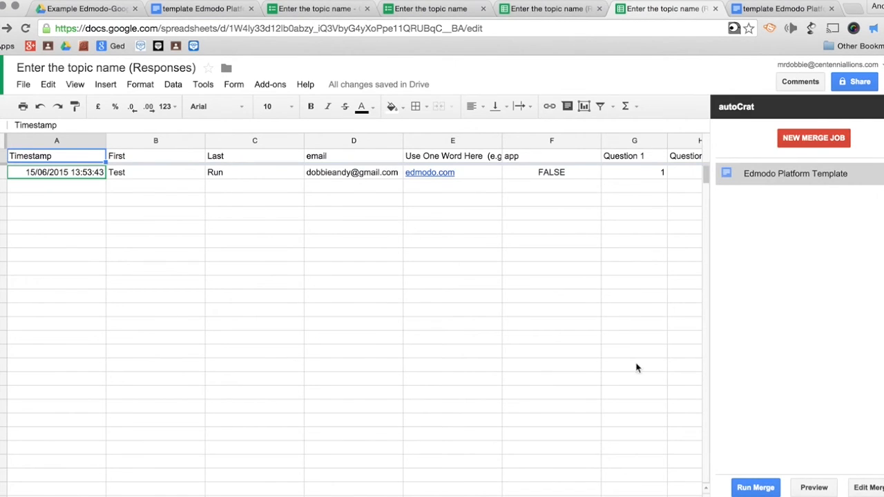
- Preview the Edmodo Platform Template job's merged Doc, then run the merge and dismiss the 1-job report
{"action": "left_click", "coordinate": [758, 173]}
{"action": "left_click", "coordinate": [813, 487]}
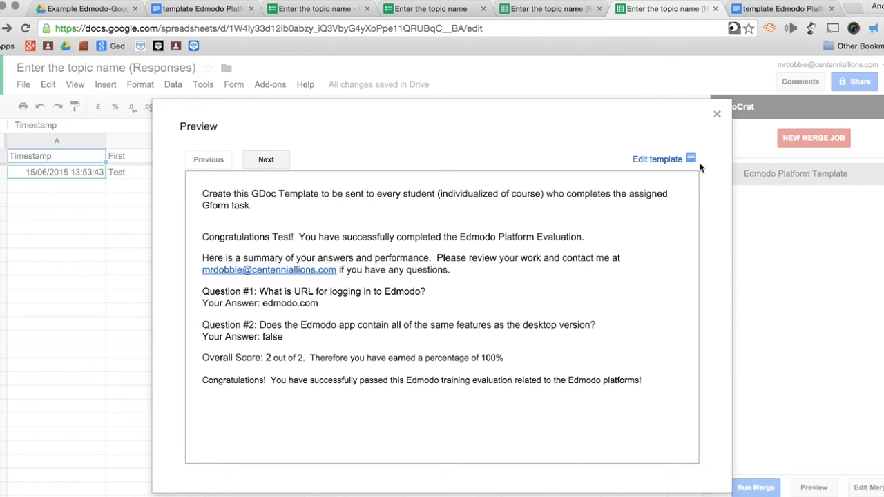
{"action": "left_click", "coordinate": [717, 114]}
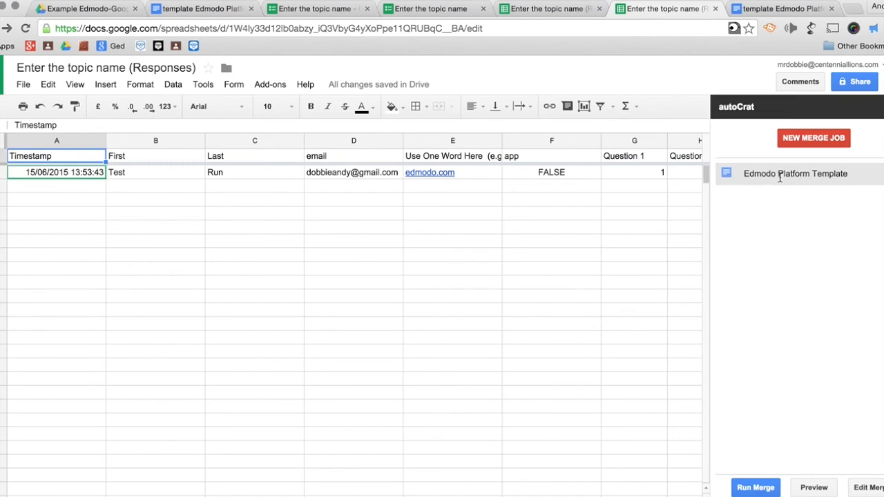
{"action": "left_click", "coordinate": [754, 487]}
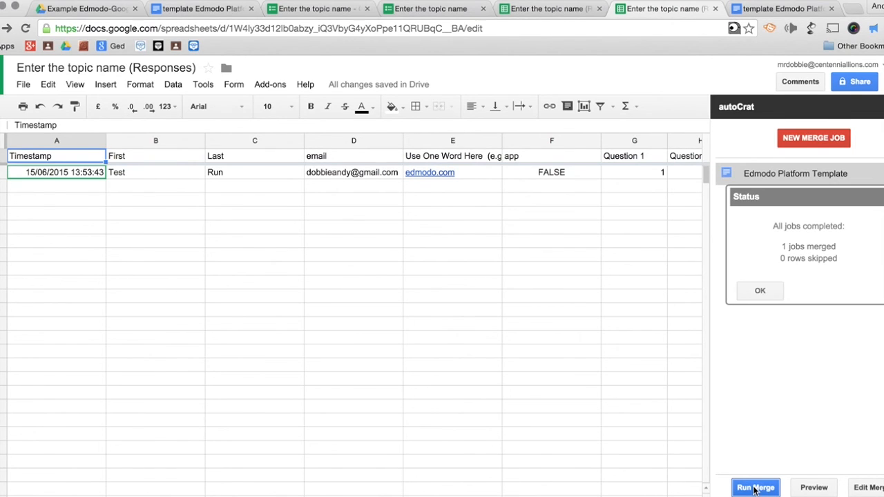
{"action": "left_click", "coordinate": [774, 293]}
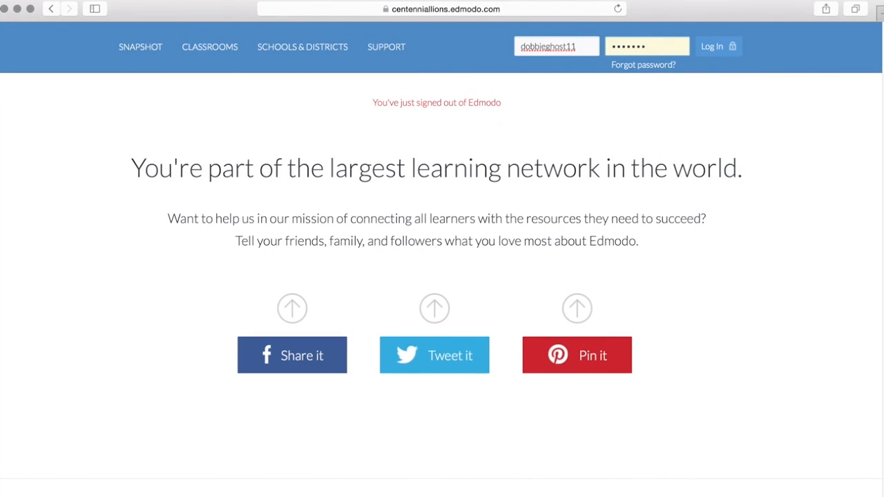
- Log in to Edmodo with the student account's password and scroll the home feed
{"action": "key", "text": "BackSpace"}
{"action": "key", "text": "BackSpace"}
{"action": "key", "text": "BackSpace"}
{"action": "key", "text": "BackSpace"}
{"action": "key", "text": "BackSpace"}
{"action": "key", "text": "BackSpace"}
{"action": "key", "text": "BackSpace"}
{"action": "type", "text": "***"}
{"action": "key", "text": "BackSpace"}
{"action": "key", "text": "BackSpace"}
{"action": "key", "text": "BackSpace"}
{"action": "type", "text": "****"}
{"action": "key", "text": "Return"}
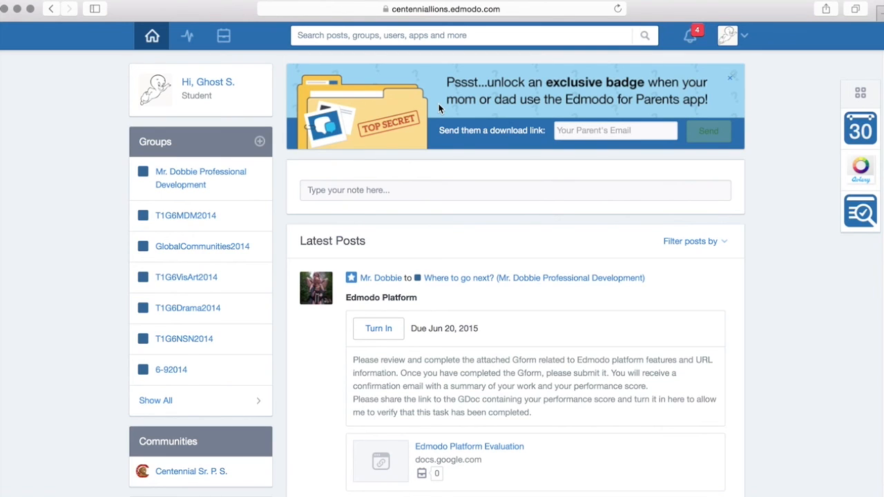
{"action": "scroll", "coordinate": [481, 319], "scroll_direction": "down", "scroll_amount": 2}
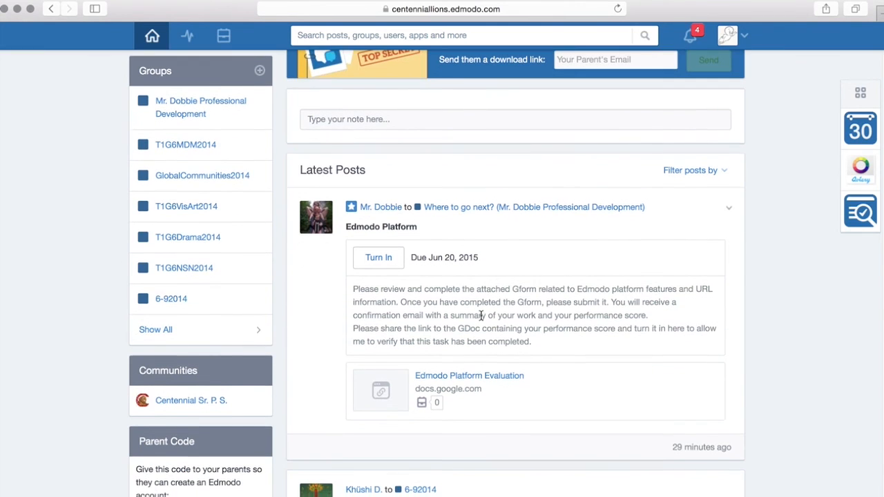
- Open the Edmodo Platform Evaluation form link and sign in to Google to reach it
{"action": "left_click", "coordinate": [473, 379]}
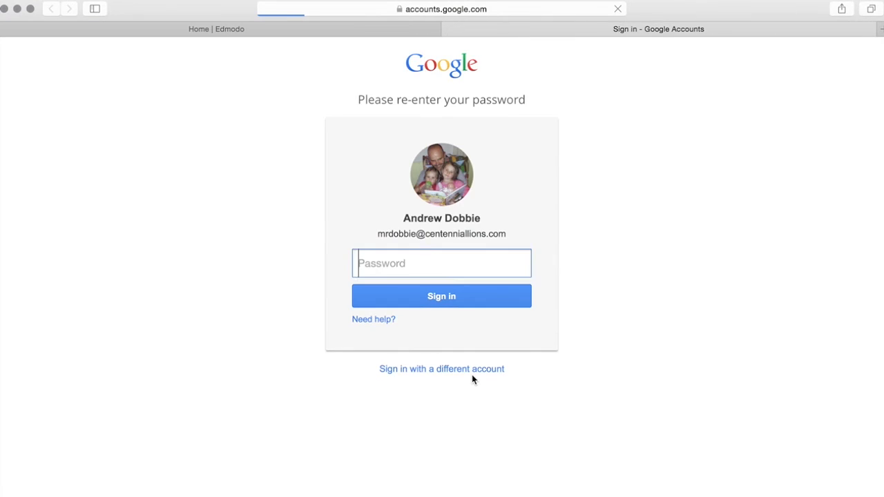
{"action": "left_click", "coordinate": [459, 297]}
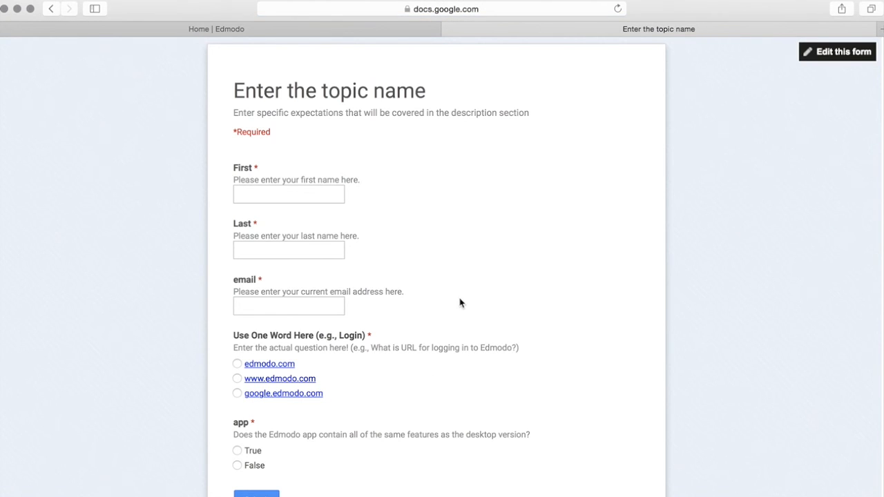
{"action": "left_click", "coordinate": [409, 30]}
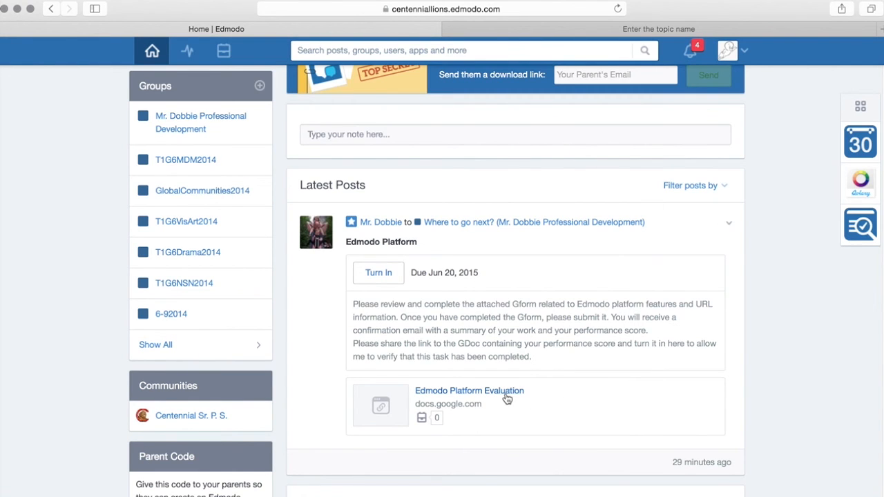
{"action": "left_click", "coordinate": [508, 33]}
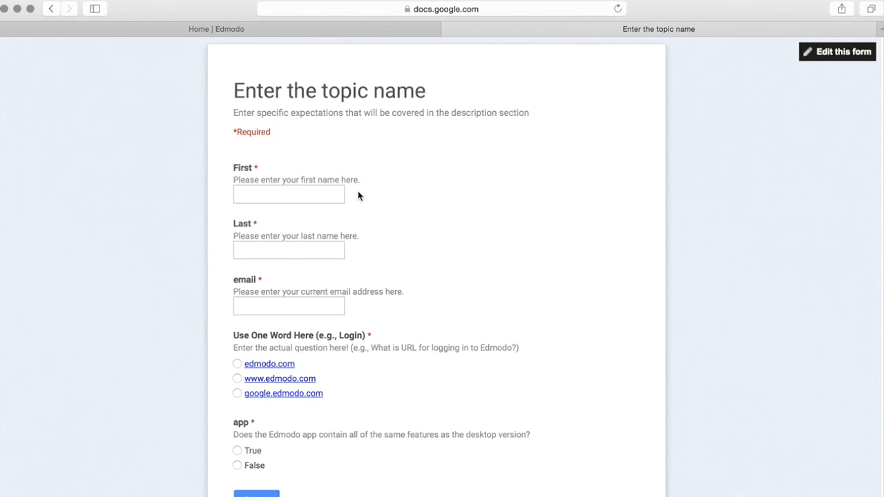
{"action": "left_click", "coordinate": [326, 193]}
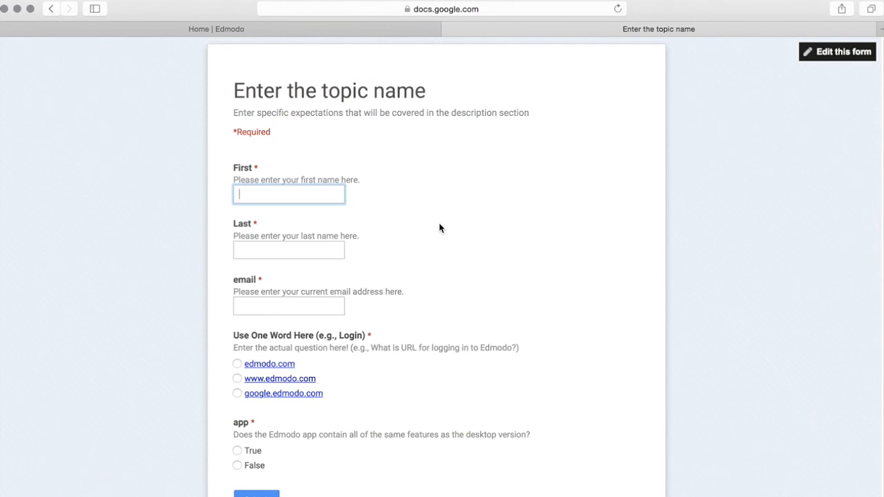
{"action": "key", "text": "Tab"}
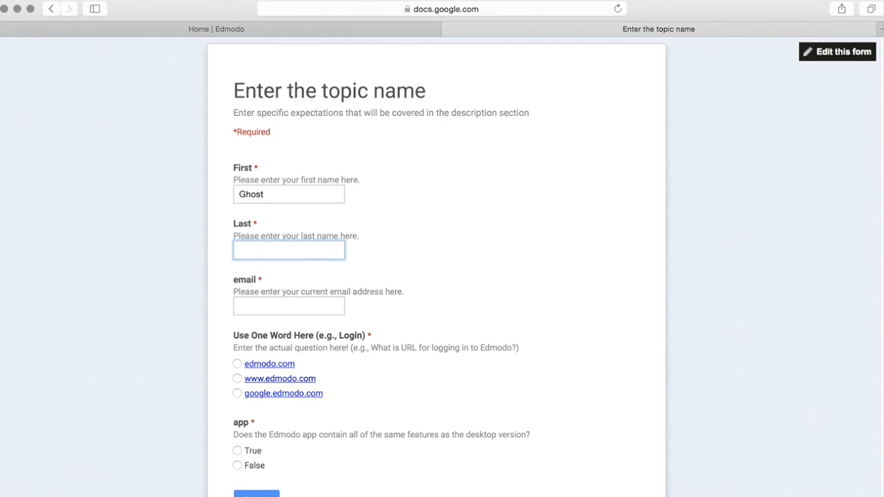
{"action": "left_click", "coordinate": [336, 305]}
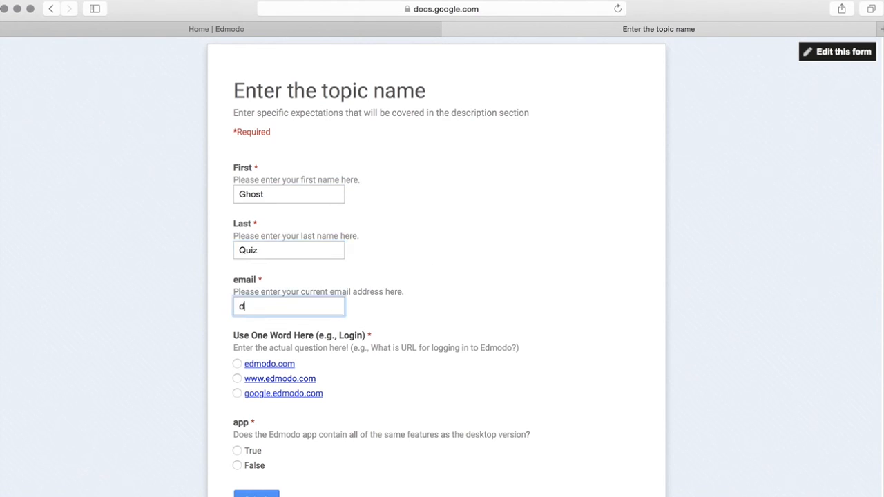
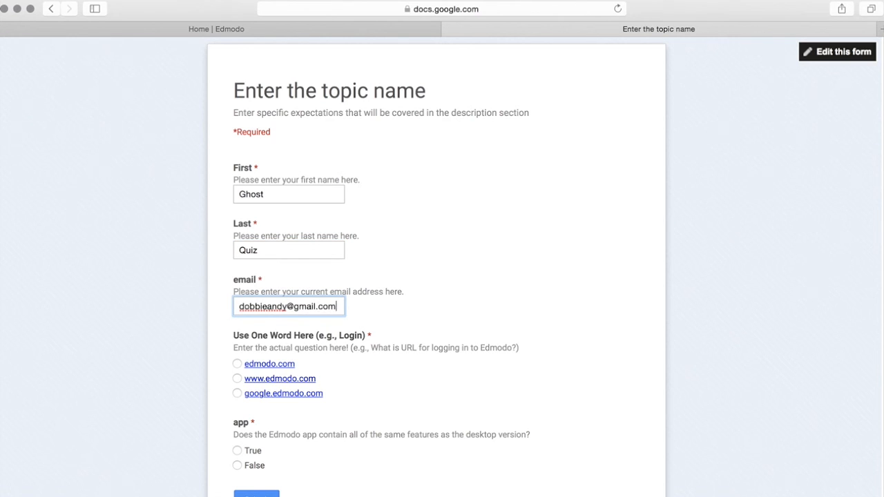
{"action": "left_click", "coordinate": [238, 379]}
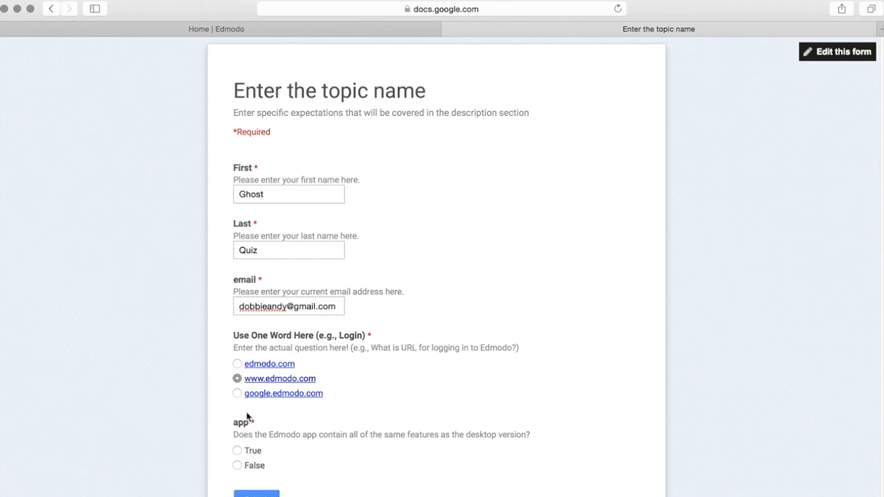
{"action": "left_click", "coordinate": [237, 466]}
{"action": "left_click", "coordinate": [256, 494]}
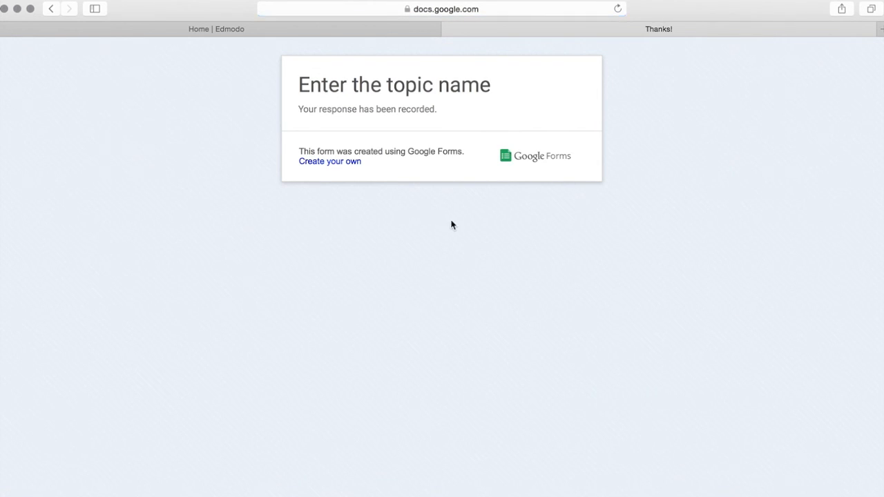
{"action": "left_click", "coordinate": [449, 29]}
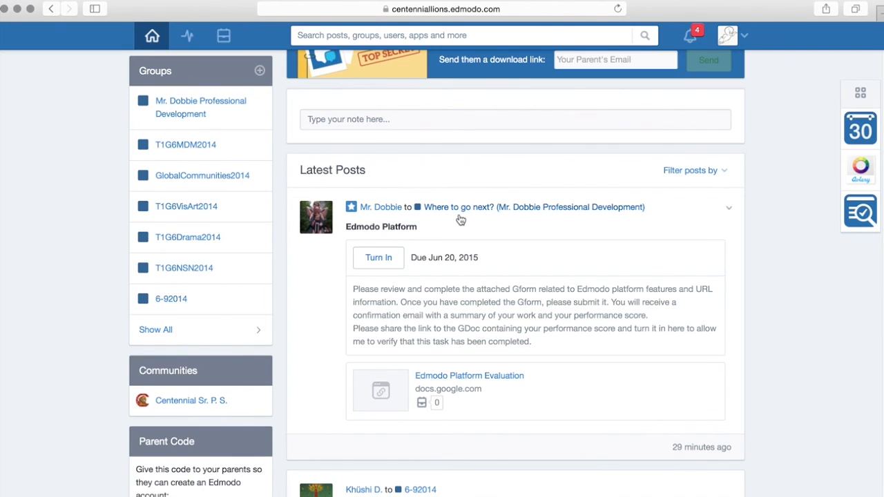
- Start turning in the Edmodo Platform assignment, then bring up Mail
{"action": "left_click", "coordinate": [389, 257]}
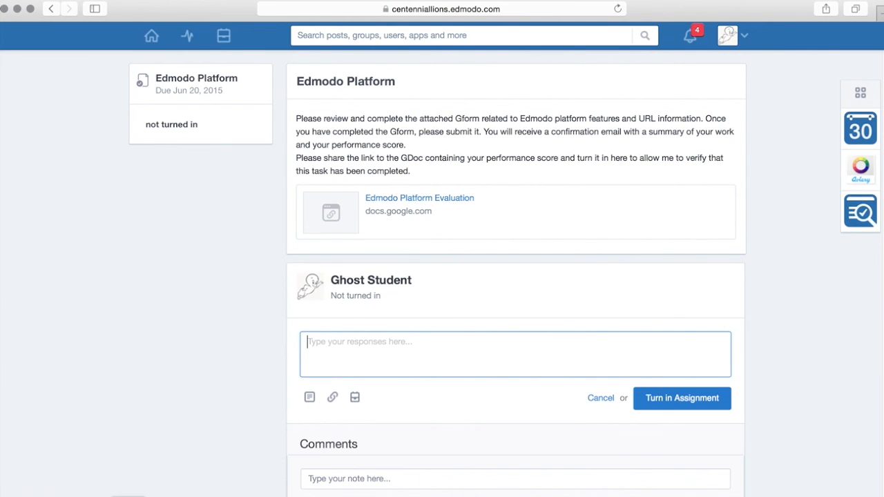
{"action": "left_click", "coordinate": [129, 496]}
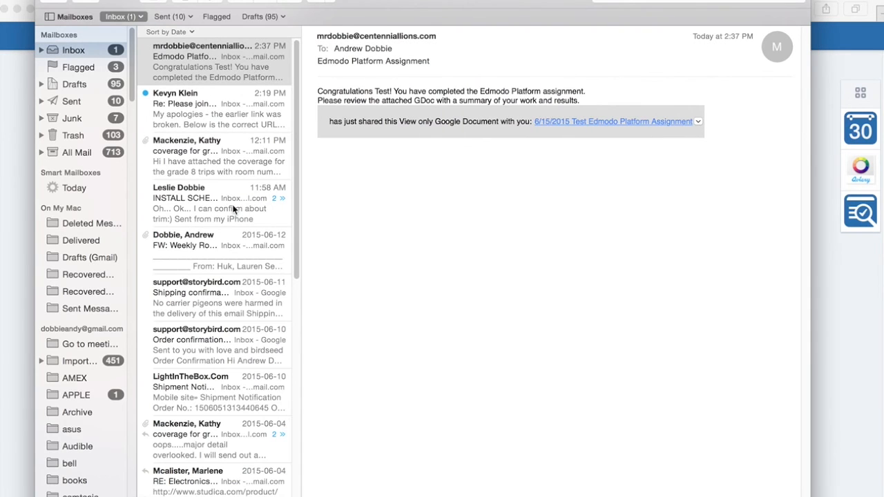
- Fetch all new mail and open the linked 6/15/2015 Edmodo Platform Assignment score Doc
{"action": "left_click", "coordinate": [201, 2]}
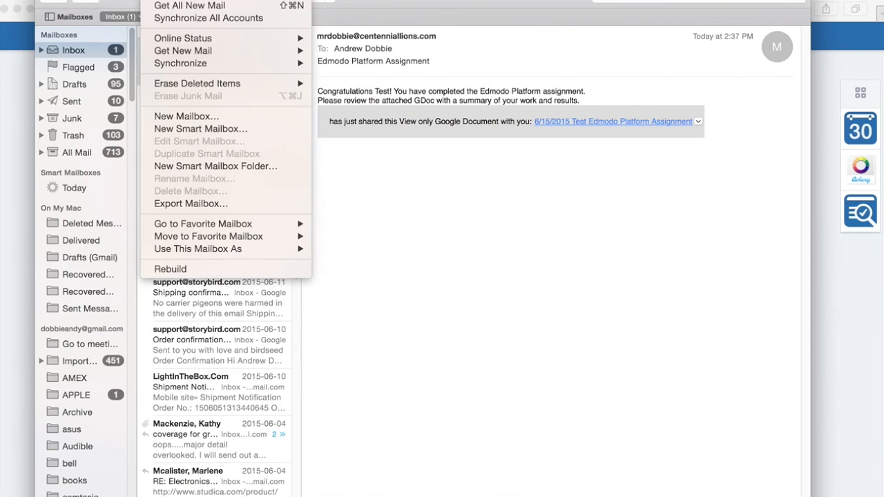
{"action": "left_click", "coordinate": [185, 5]}
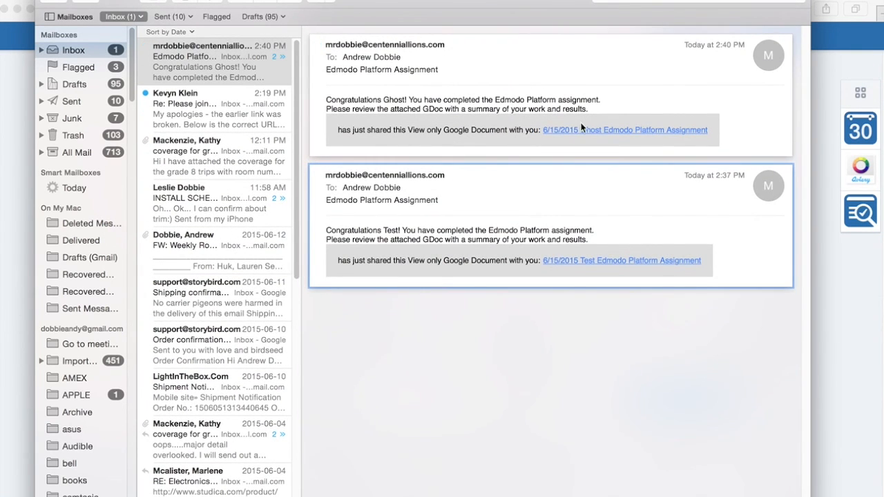
{"action": "left_click", "coordinate": [612, 131]}
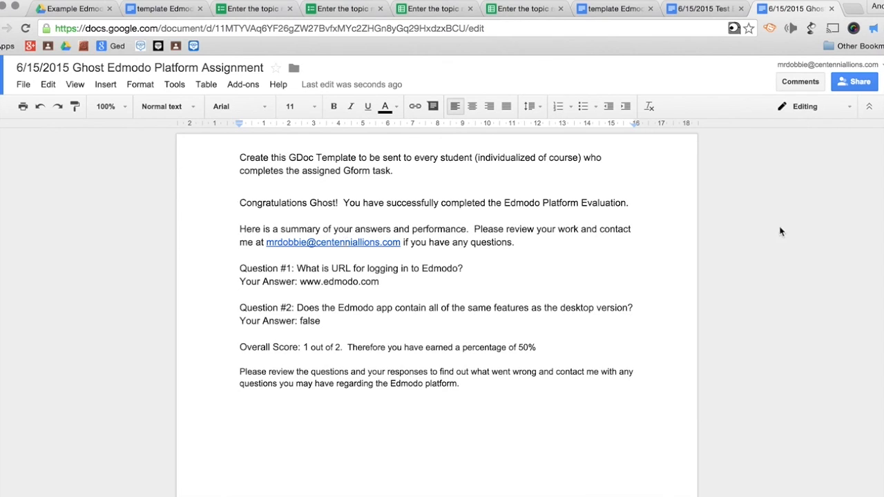
- Turn on view-only link sharing for the score Doc and copy its link
{"action": "left_click", "coordinate": [856, 83]}
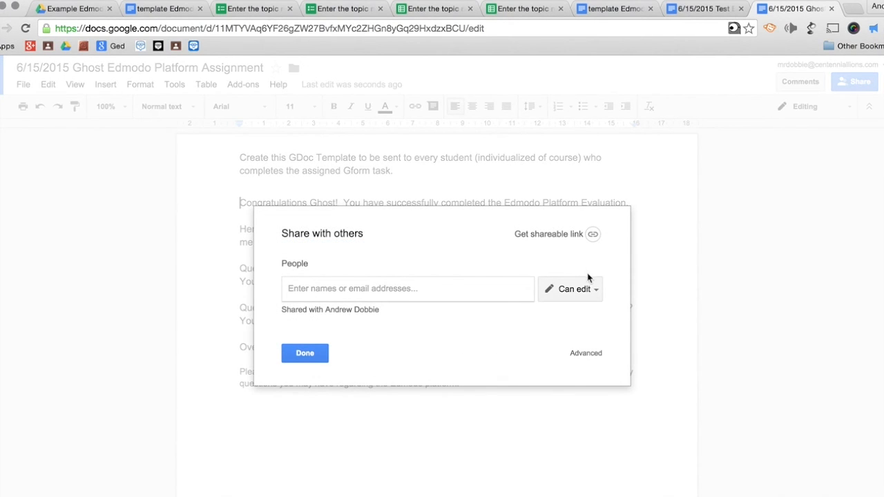
{"action": "left_click", "coordinate": [587, 284]}
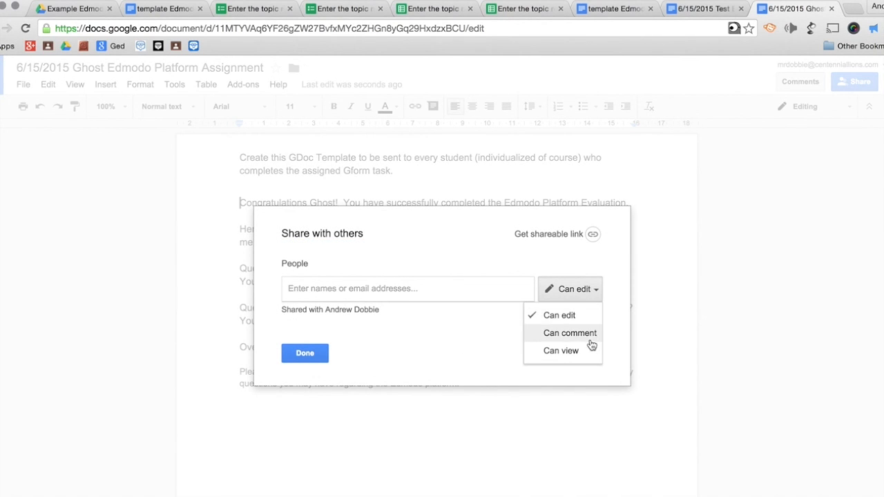
{"action": "left_click", "coordinate": [561, 350]}
{"action": "left_click", "coordinate": [593, 235]}
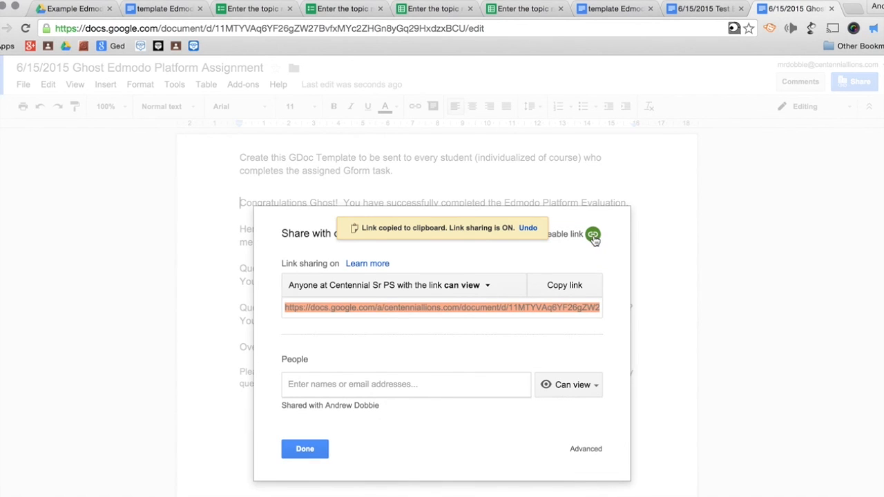
{"action": "left_click", "coordinate": [317, 449]}
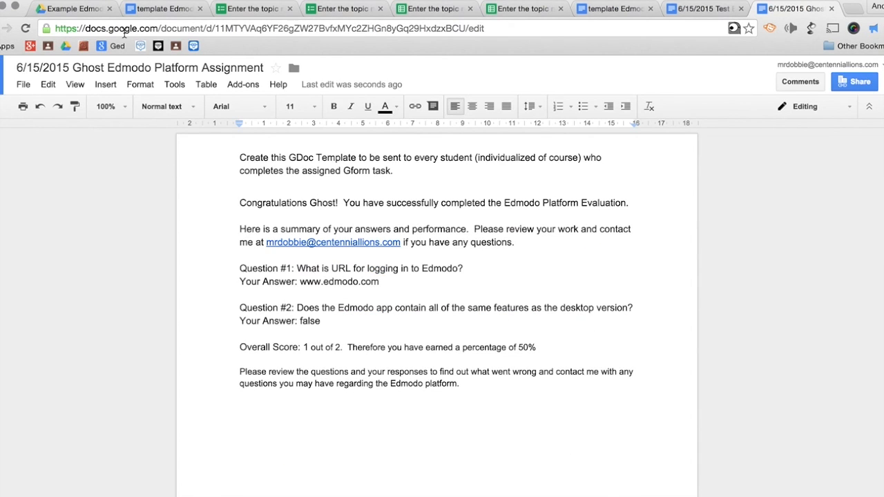
- Hide the Mail and Doc windows to return to the Edmodo assignment page
{"action": "key", "text": "super+Tab"}
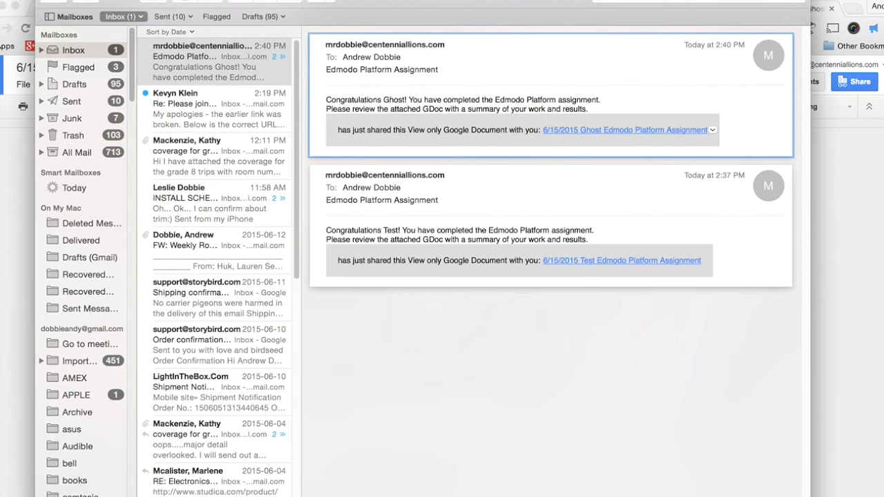
{"action": "key", "text": "super+m"}
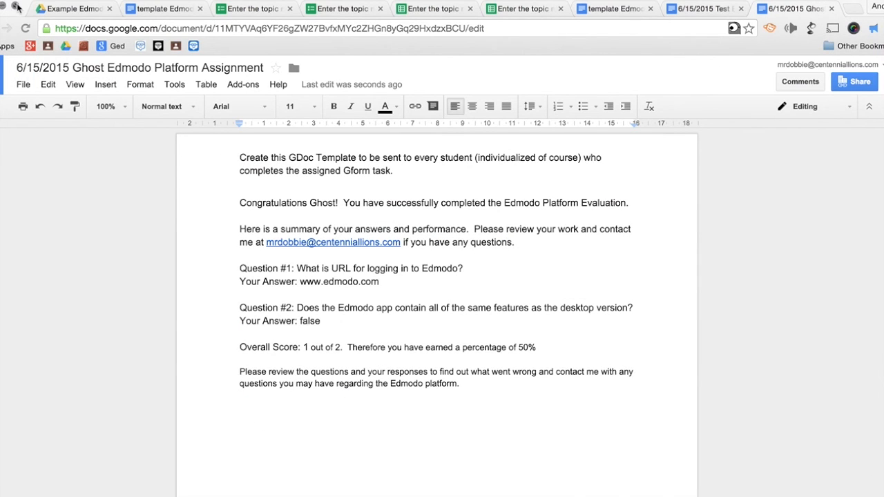
{"action": "left_click", "coordinate": [1, 7]}
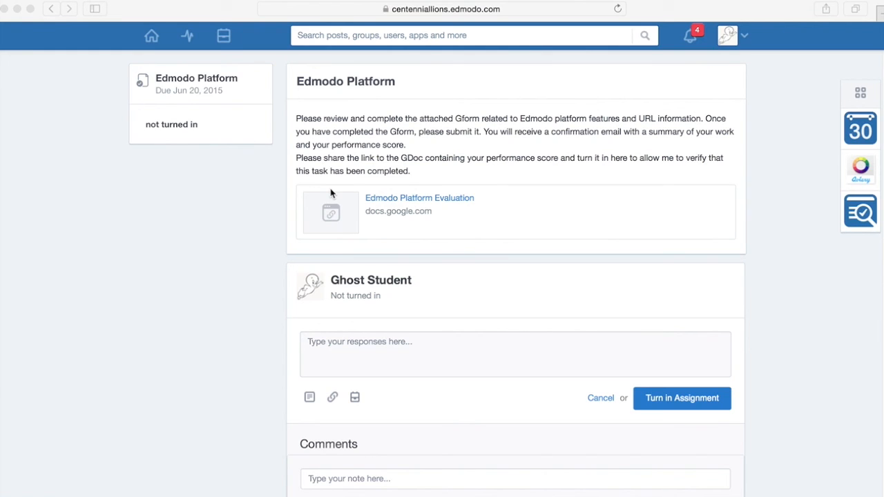
- Write the response 'Done' and paste the score Doc link as an attachment
{"action": "left_click", "coordinate": [392, 341]}
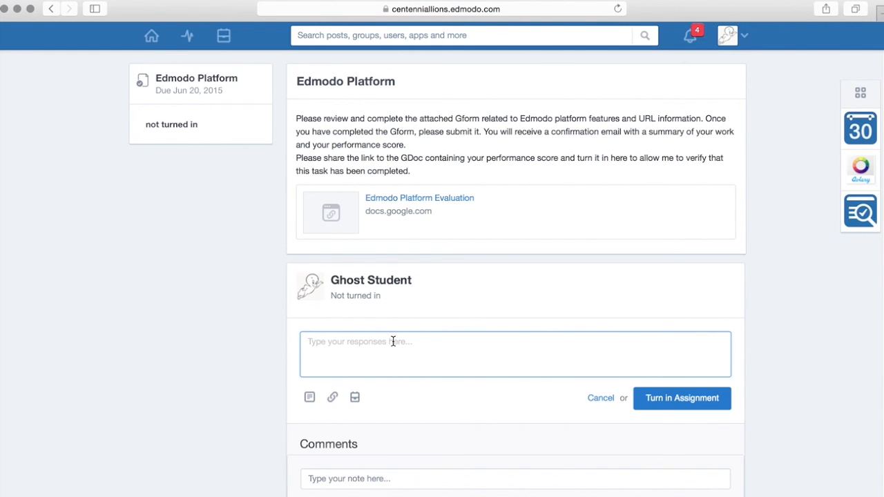
{"action": "type", "text": "Done."}
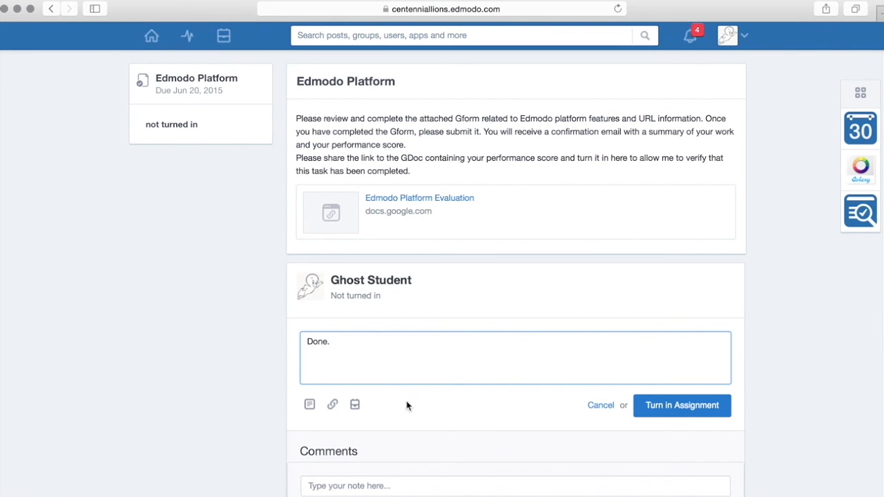
{"action": "left_click", "coordinate": [333, 405]}
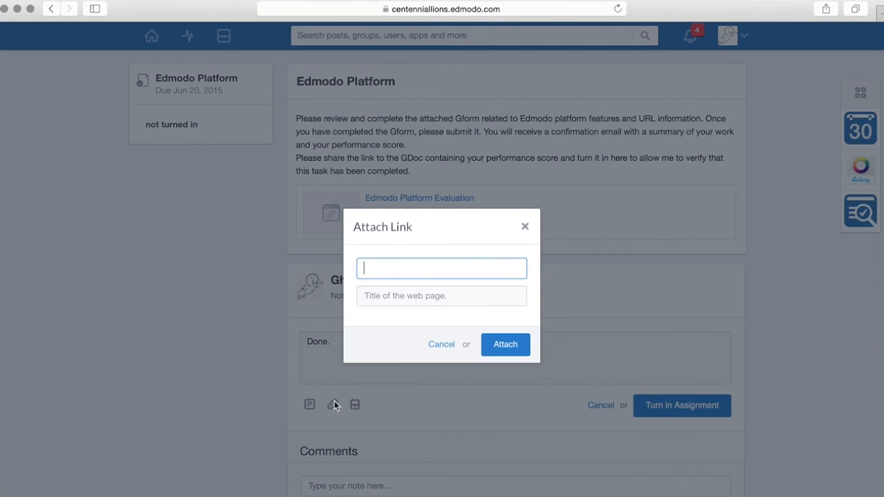
{"action": "key", "text": "super+v"}
- Title the link 'Evidence of Edmodo Platform Assignment Completion.', attach it, and turn in the assignment
{"action": "left_click", "coordinate": [413, 297]}
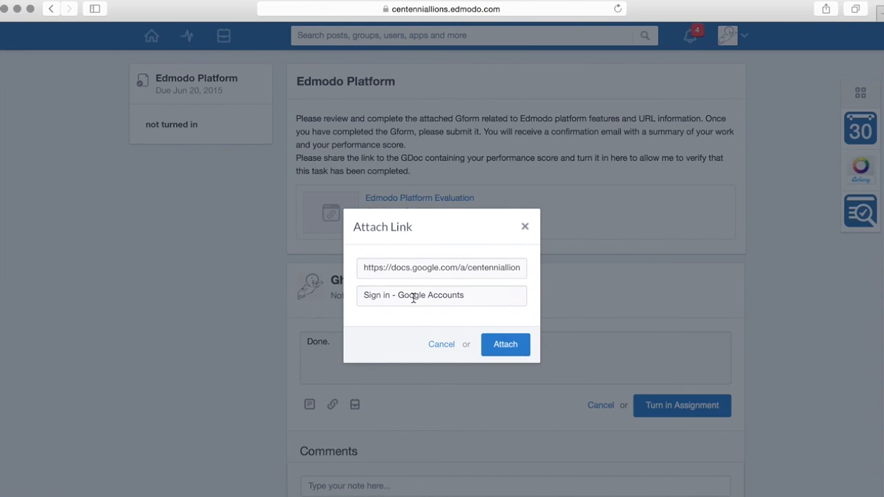
{"action": "left_click_drag", "start_coordinate": [473, 297], "coordinate": [353, 296]}
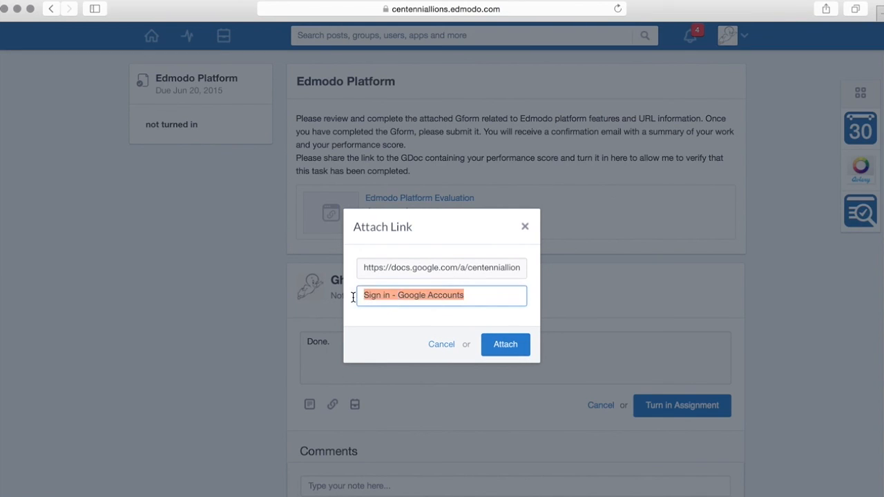
{"action": "type", "text": "Evidence of "}
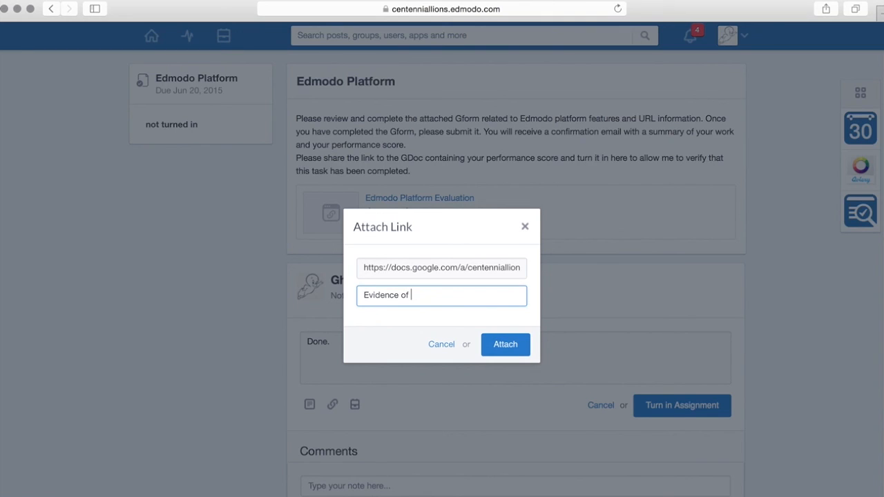
{"action": "type", "text": "Edmodo Platform A"}
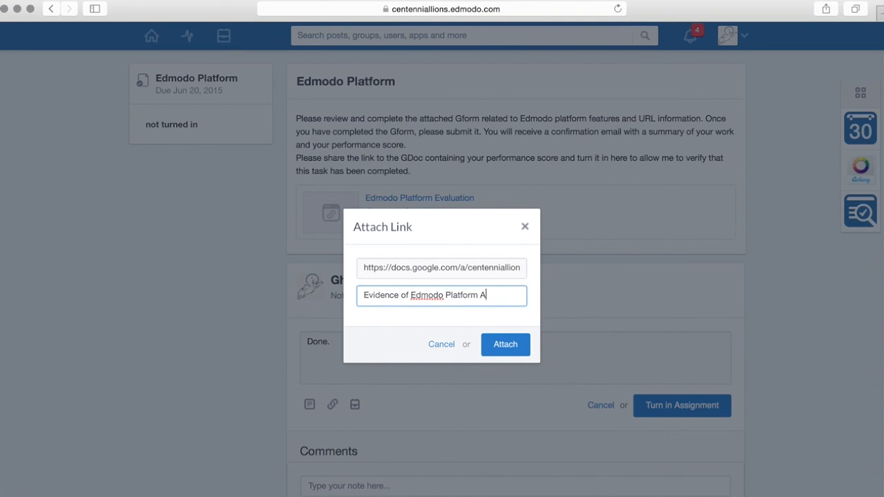
{"action": "type", "text": "ssignment"}
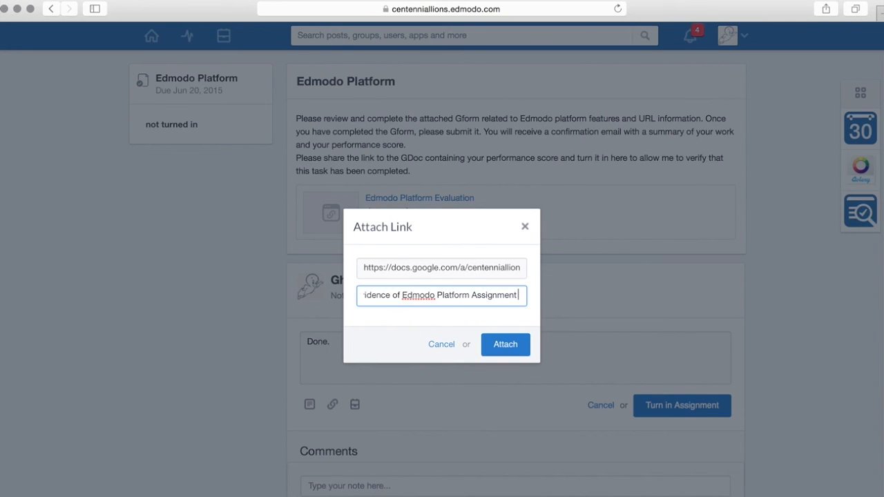
{"action": "type", "text": " Completion."}
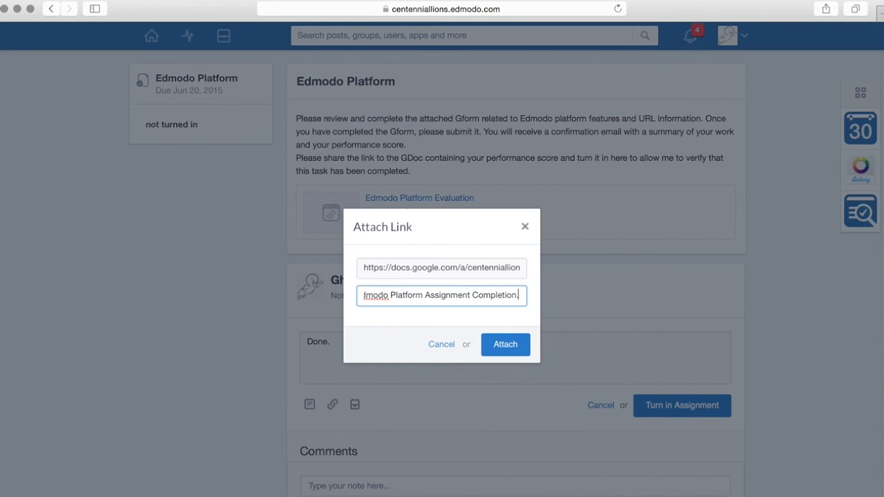
{"action": "left_click", "coordinate": [492, 344]}
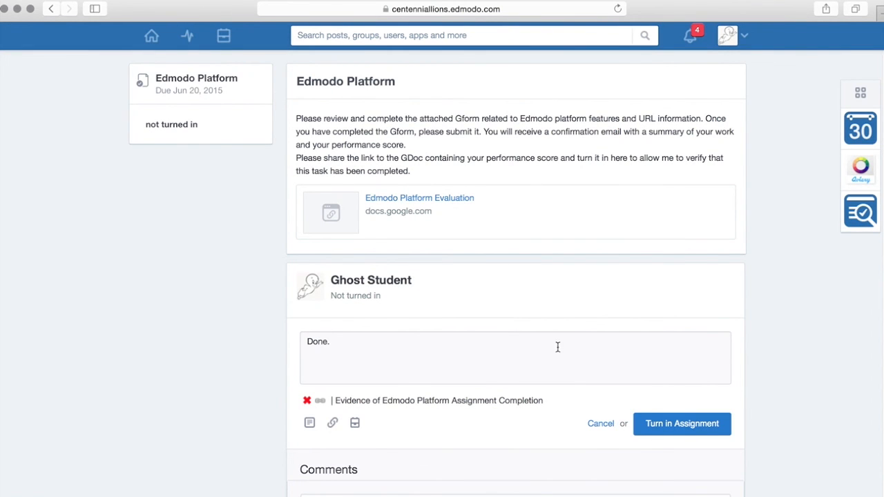
{"action": "left_click", "coordinate": [690, 423]}
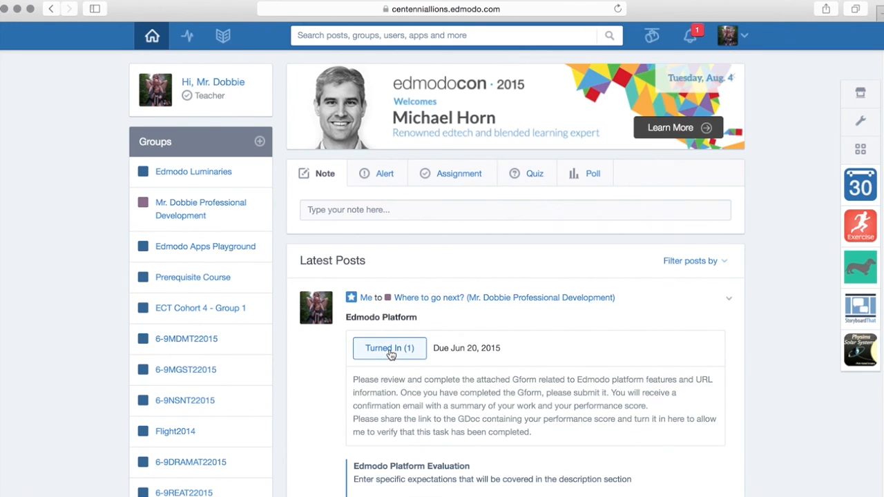
- Open the test student's turned-in Edmodo Platform submission and review the attached score Doc
{"action": "scroll", "coordinate": [390, 354], "scroll_direction": "down", "scroll_amount": 3}
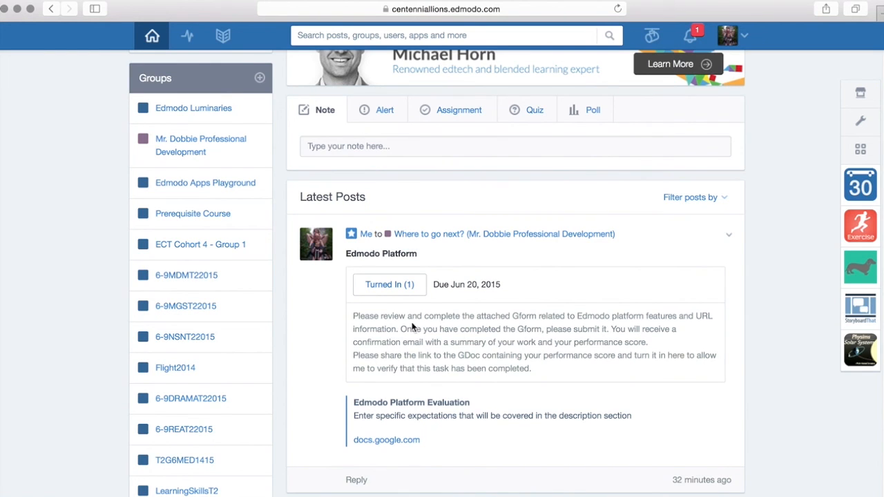
{"action": "left_click", "coordinate": [391, 283]}
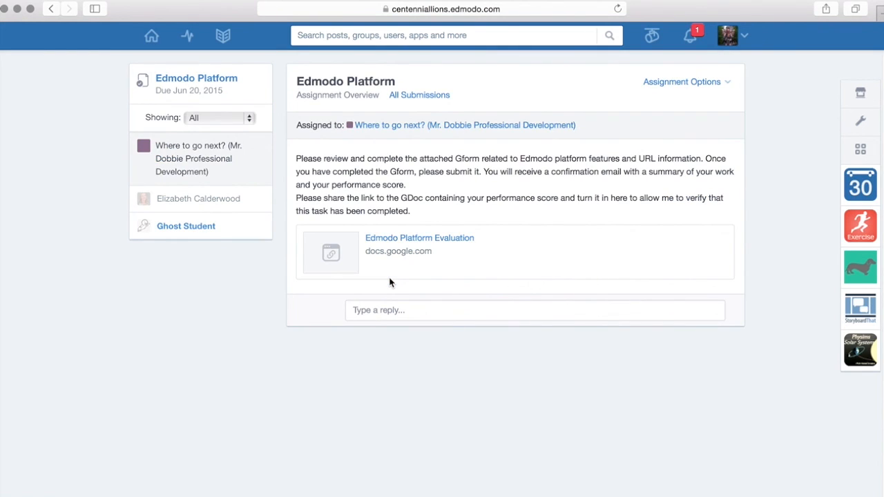
{"action": "left_click", "coordinate": [196, 228]}
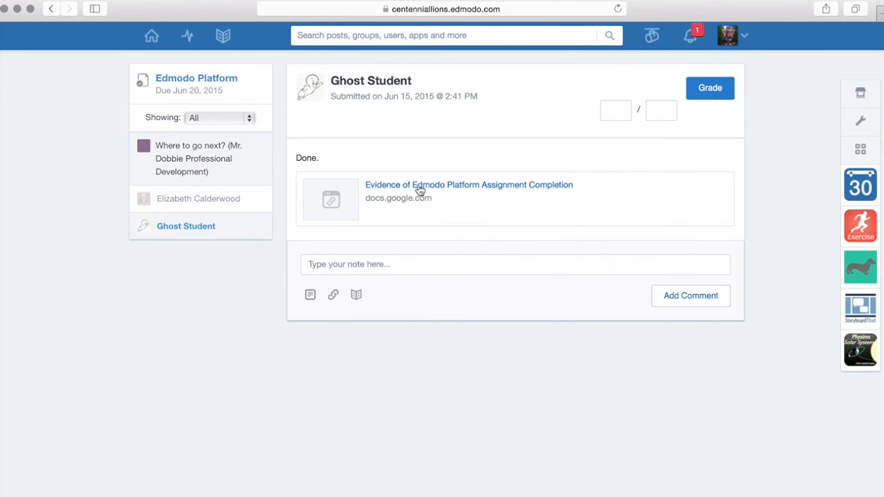
{"action": "left_click", "coordinate": [420, 186]}
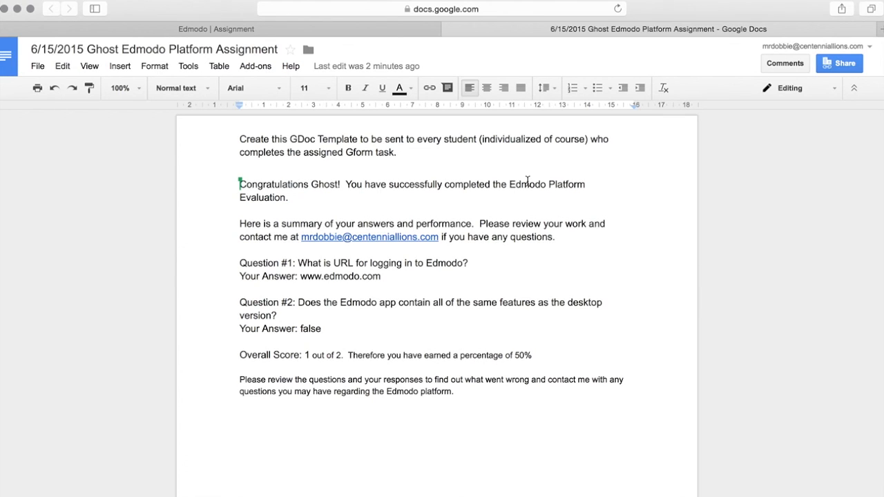
{"action": "left_click", "coordinate": [450, 29]}
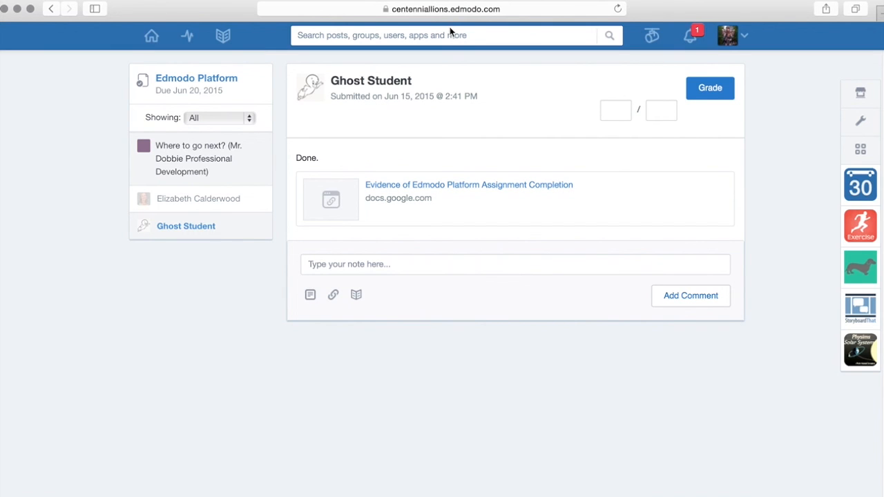
- Grade the submission 50 / 100 and start a comment for the student
{"action": "left_click", "coordinate": [613, 112]}
{"action": "type", "text": "50"}
{"action": "key", "text": "Tab"}
{"action": "type", "text": "100"}
{"action": "left_click", "coordinate": [693, 96]}
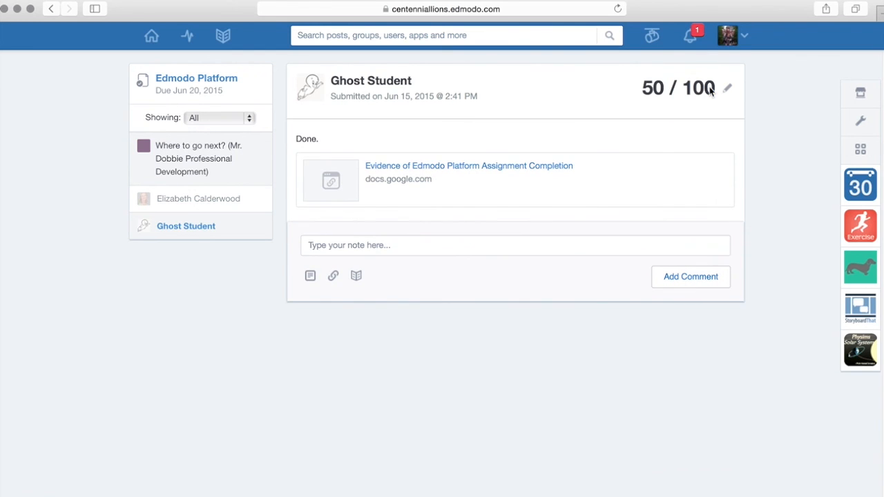
{"action": "left_click", "coordinate": [577, 249]}
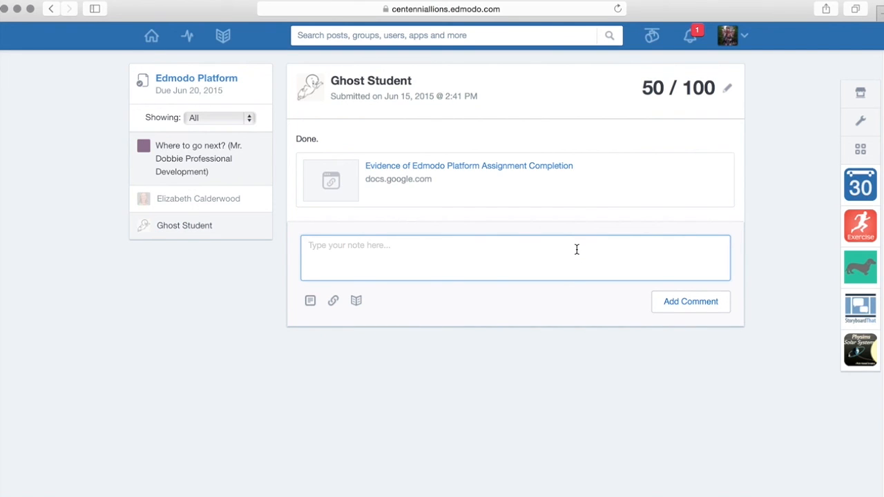